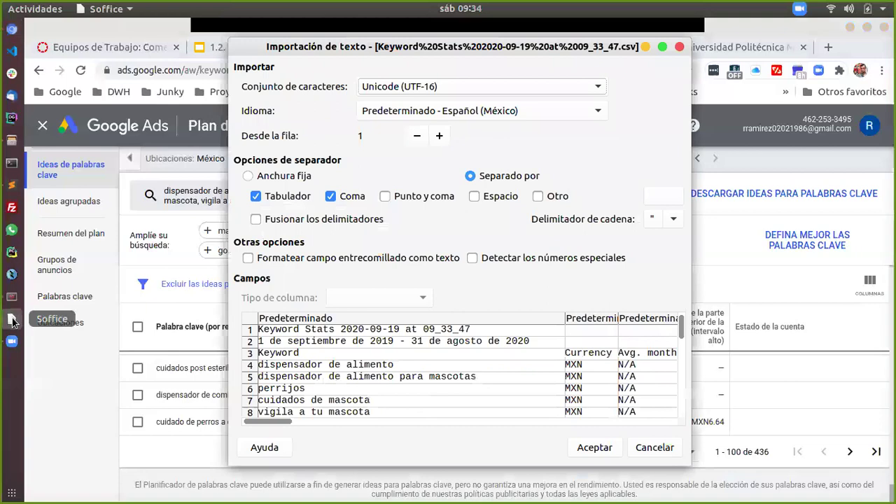
# Step: Import the keyword stats CSV as Unicode (UTF-16) text separated by tab and comma
pyautogui.click(592, 448)
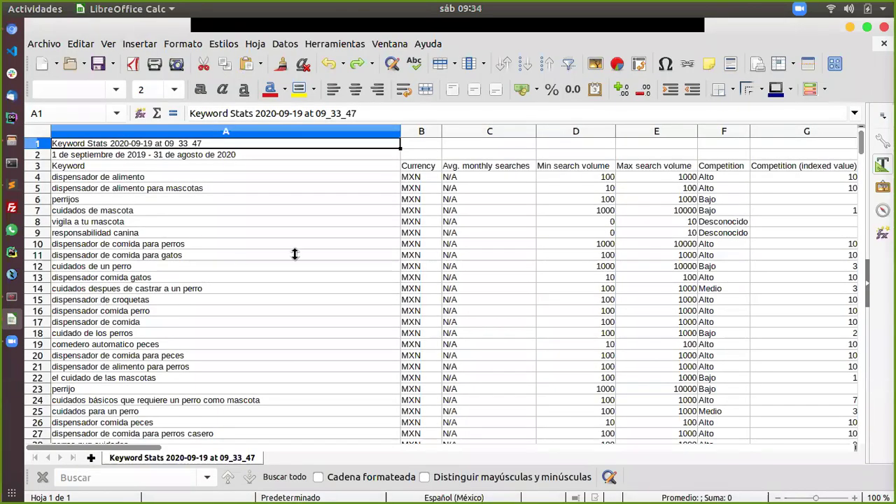
# Step: Look over the Keyword and Currency headers in row 3 and the first keyword entry below
pyautogui.click(336, 166)
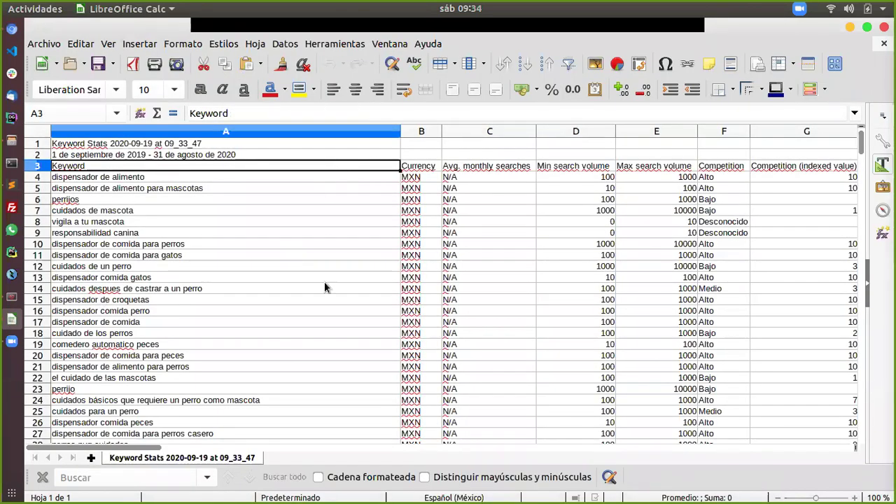
pyautogui.click(184, 177)
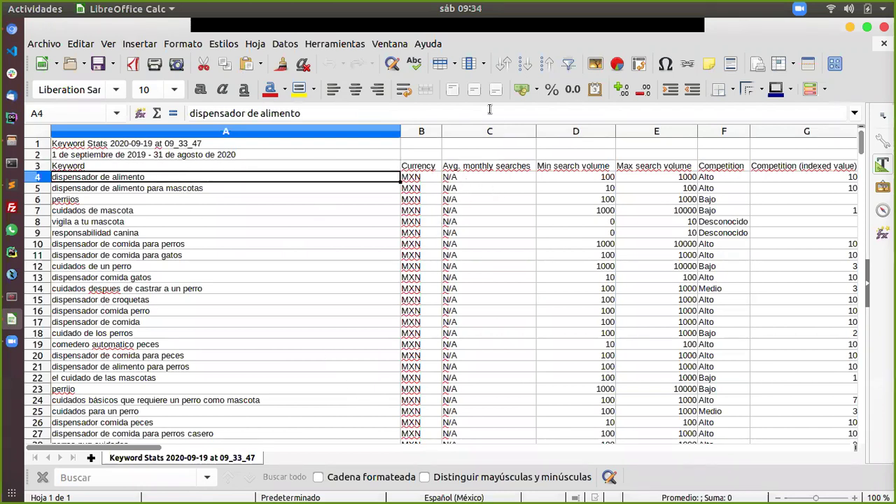
pyautogui.click(416, 168)
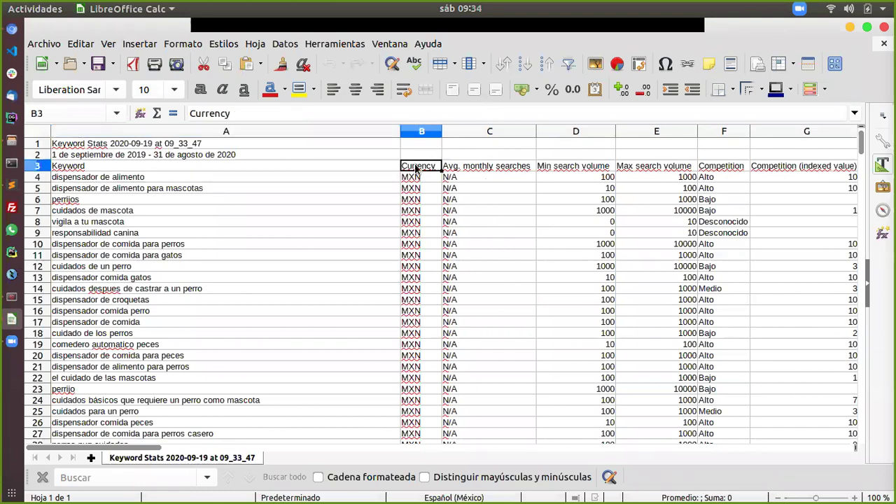
pyautogui.click(275, 168)
pyautogui.click(435, 168)
pyautogui.click(100, 180)
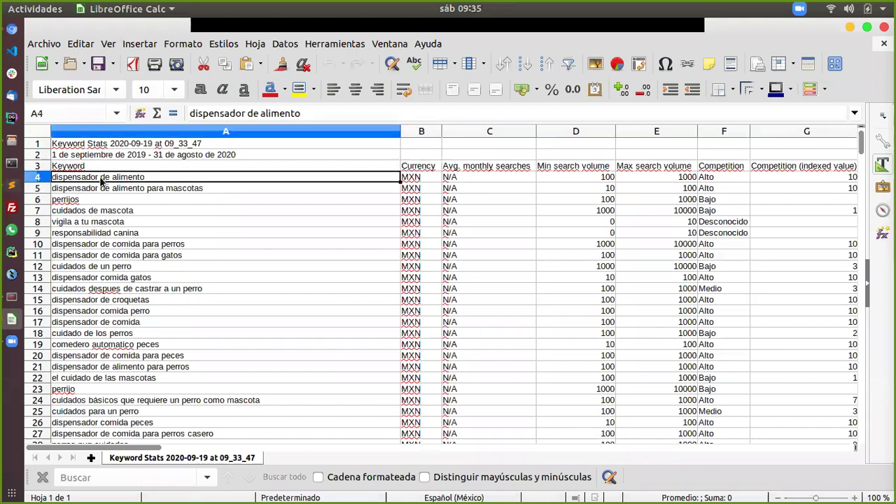
pyautogui.click(137, 169)
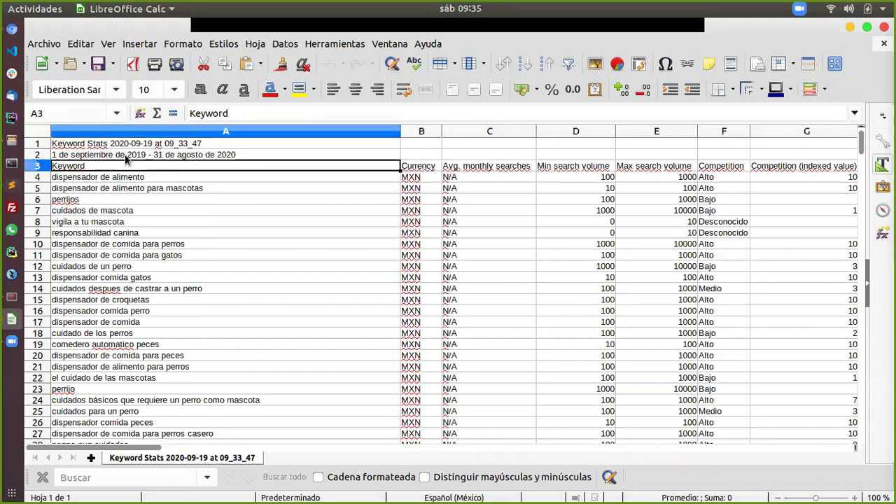
pyautogui.click(418, 132)
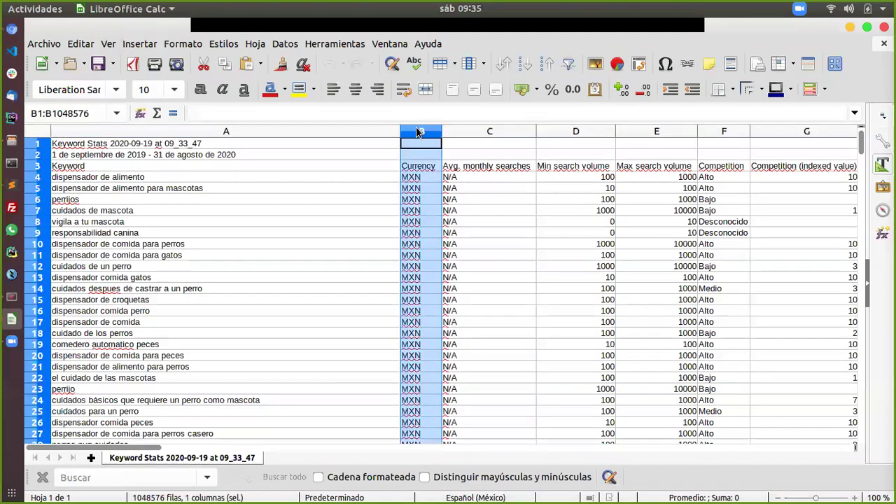
pyautogui.click(420, 168)
# Step: Apply an AutoFilter to the whole keyword table in A3:AD439, and return to its Keyword header
pyautogui.click(331, 169)
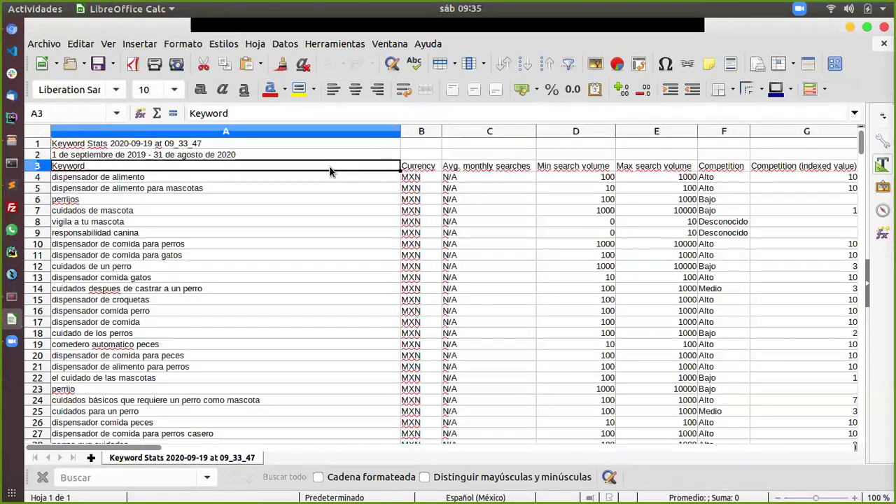
pyautogui.hotkey('ctrl', 'shift', 'Right')
pyautogui.hotkey('ctrl', 'shift', 'Down')
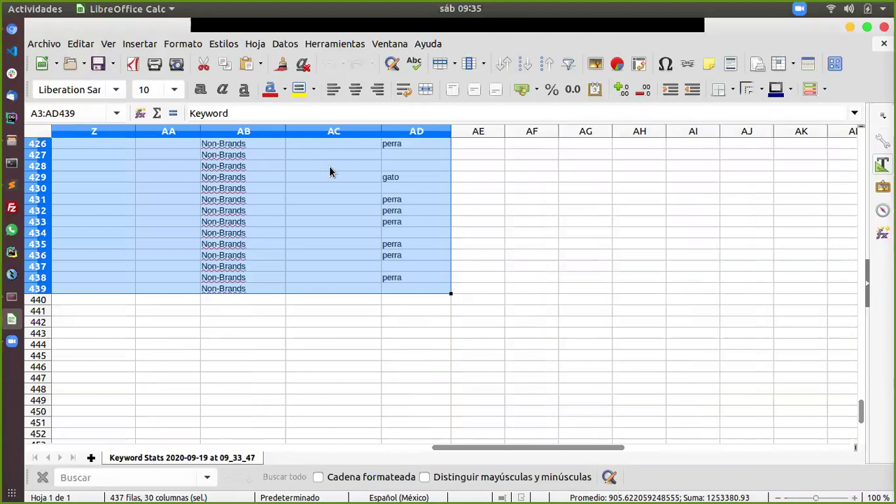
pyautogui.click(174, 89)
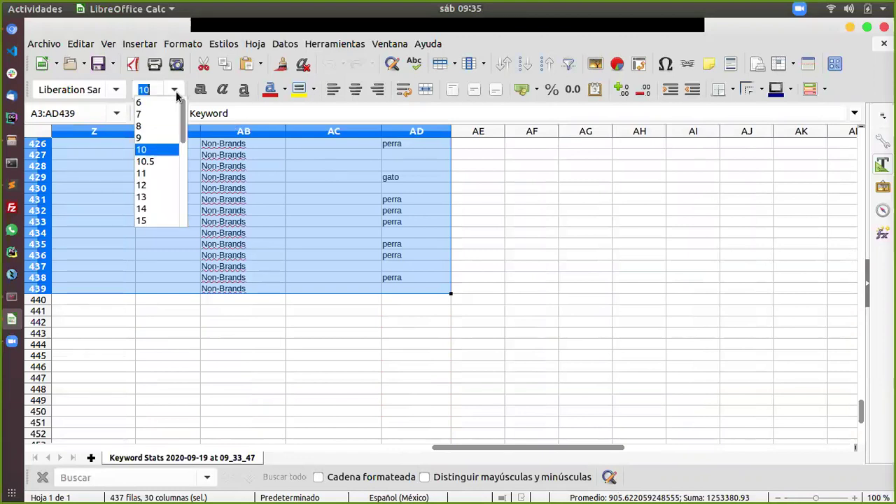
pyautogui.click(568, 63)
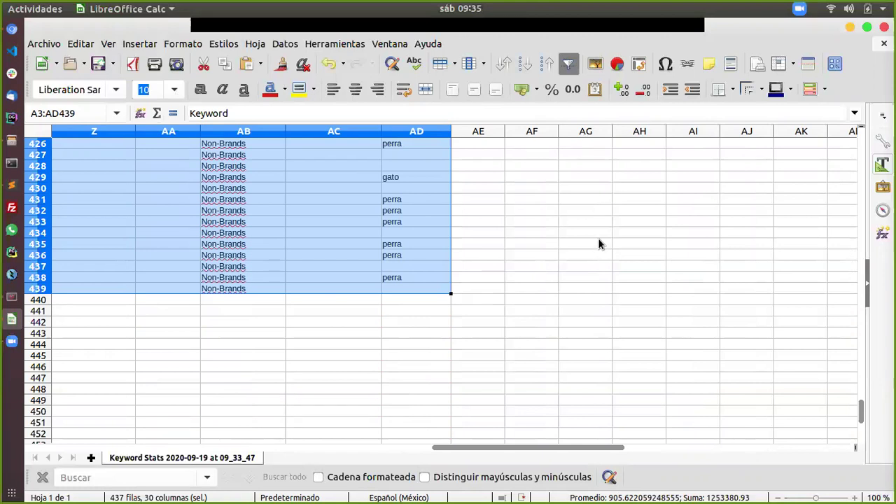
pyautogui.click(417, 287)
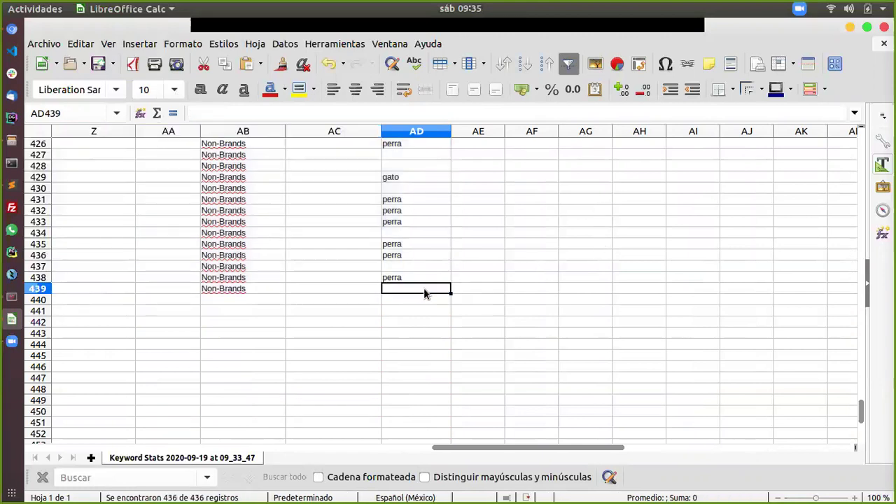
pyautogui.click(414, 235)
pyautogui.hotkey('ctrl', 'Home')
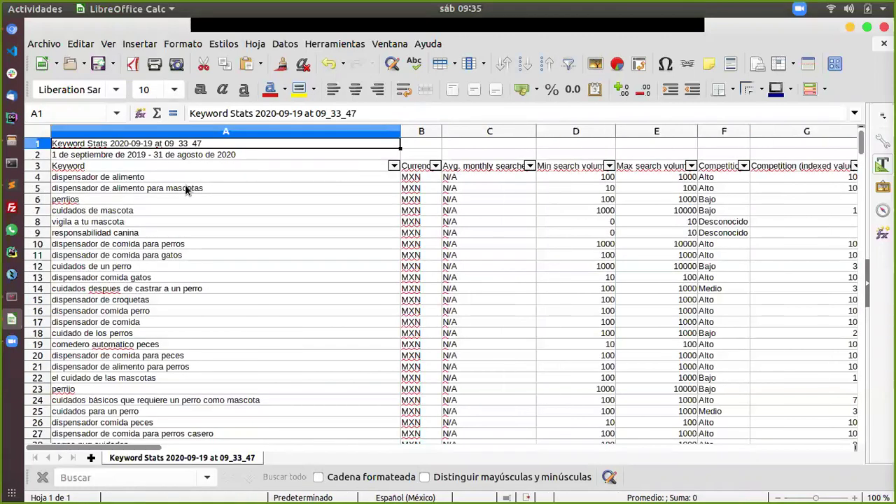
pyautogui.click(102, 170)
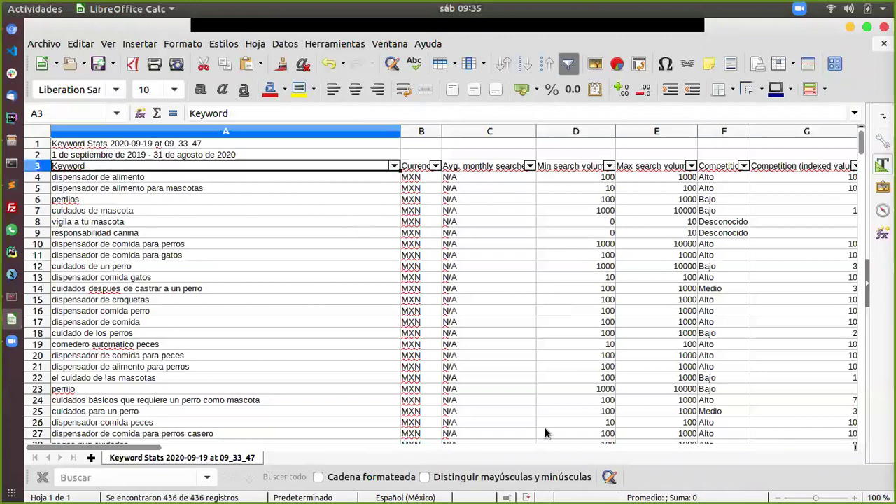
# Step: Inspect the filter lists of the Currency and Avg. monthly searches columns without applying any filter
pyautogui.click(435, 168)
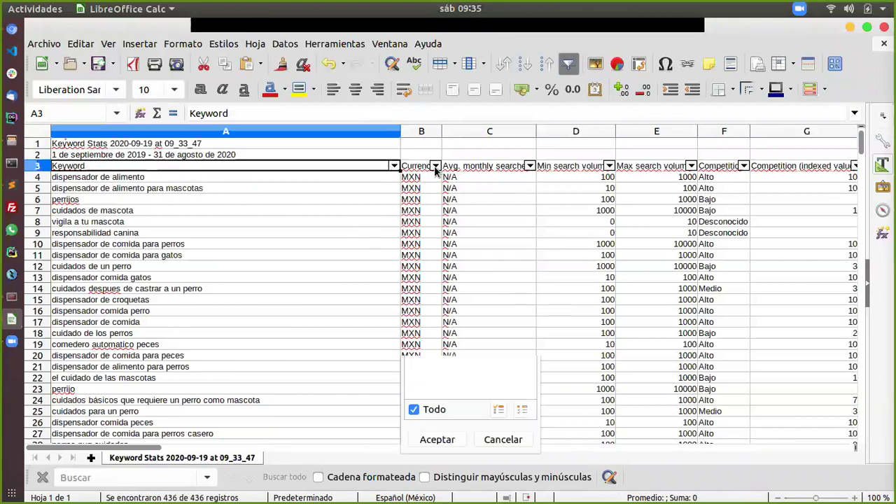
pyautogui.click(502, 441)
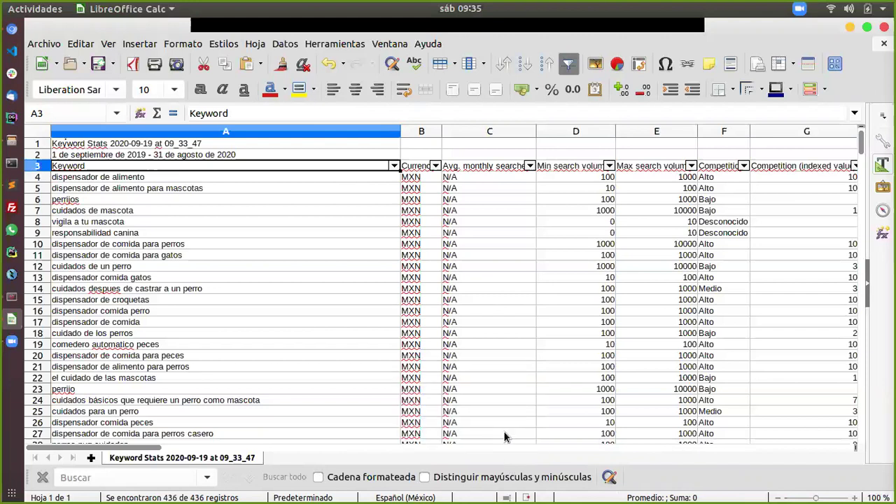
pyautogui.click(528, 166)
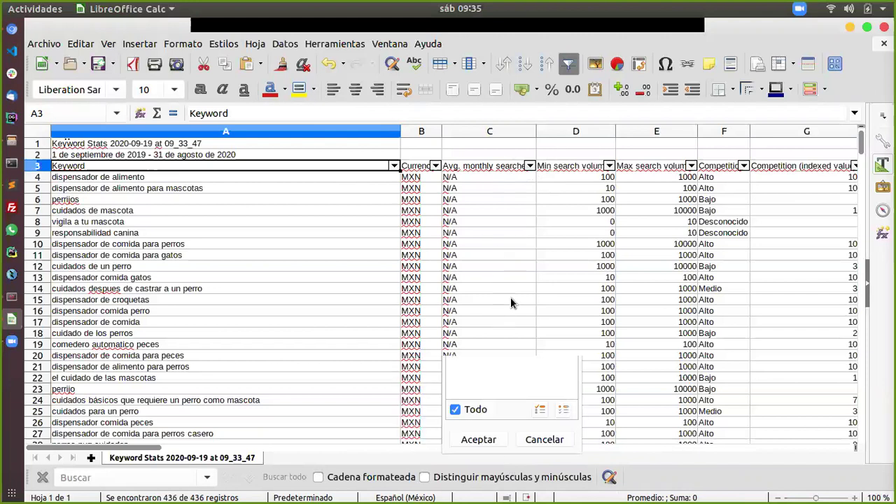
pyautogui.click(394, 299)
pyautogui.click(488, 166)
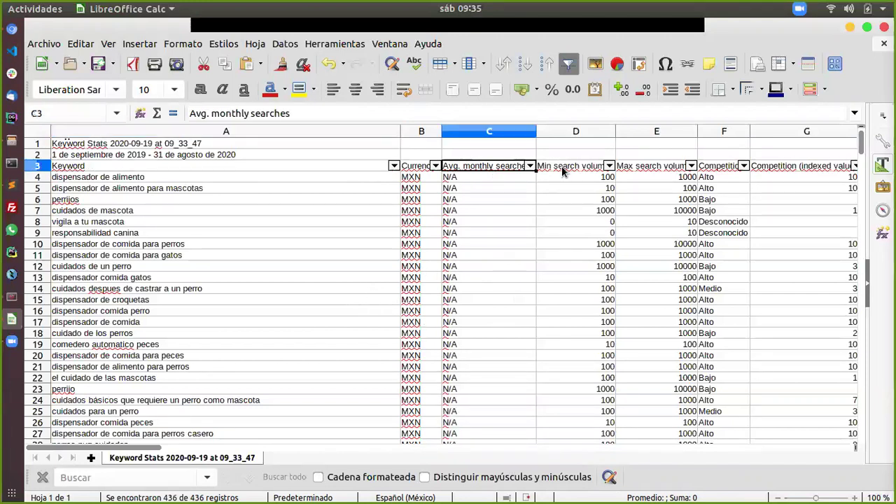
pyautogui.click(530, 167)
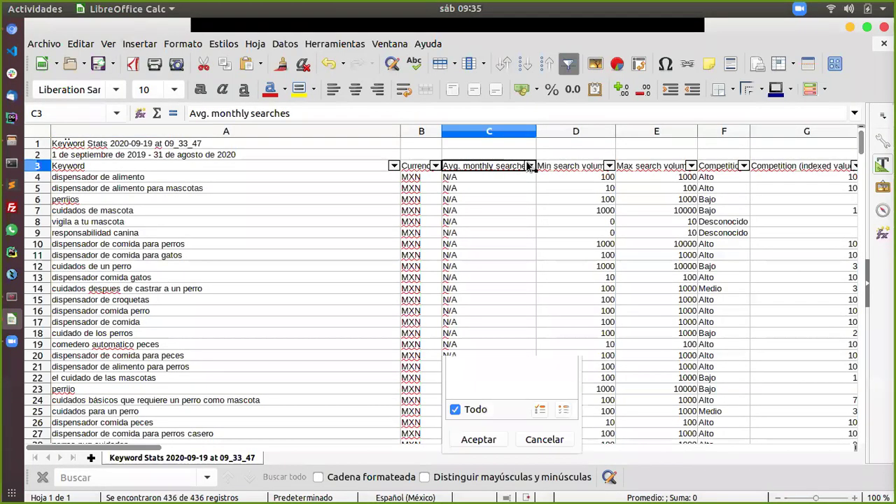
pyautogui.click(670, 307)
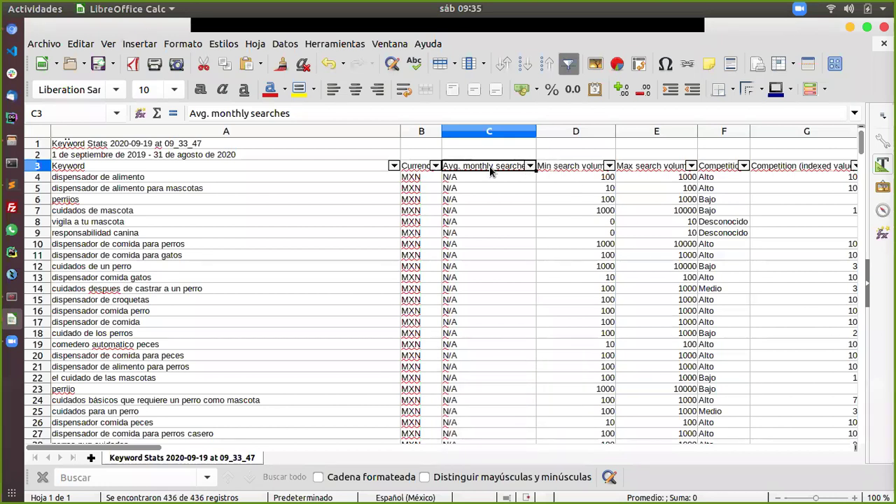
# Step: Compare the average search values with the minimum and maximum volumes, and delete the Avg. monthly searches column
pyautogui.moveTo(503, 207); pyautogui.dragTo(499, 434)
pyautogui.click(480, 187)
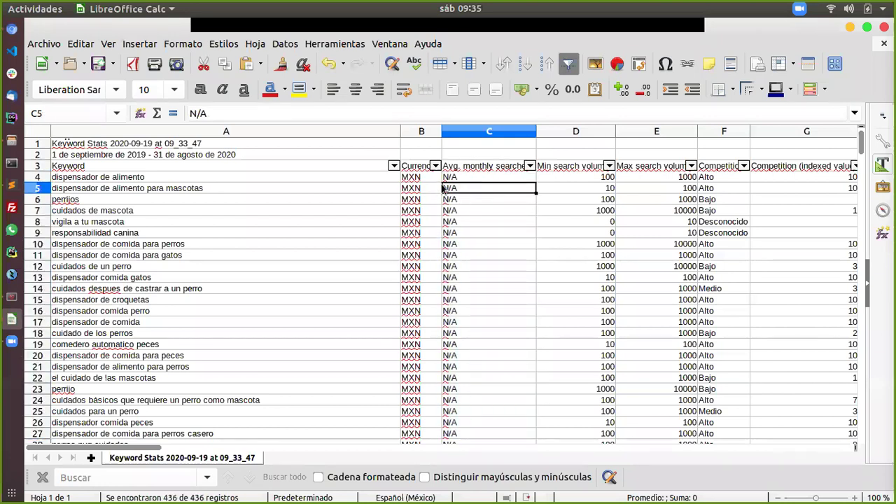
pyautogui.click(560, 170)
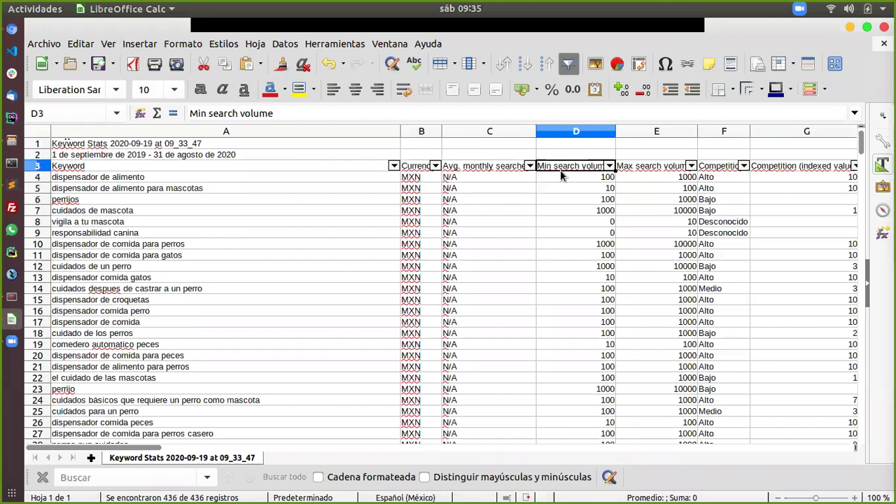
pyautogui.click(572, 177)
pyautogui.keyDown('shift'); pyautogui.click(645, 178); pyautogui.keyUp('shift')
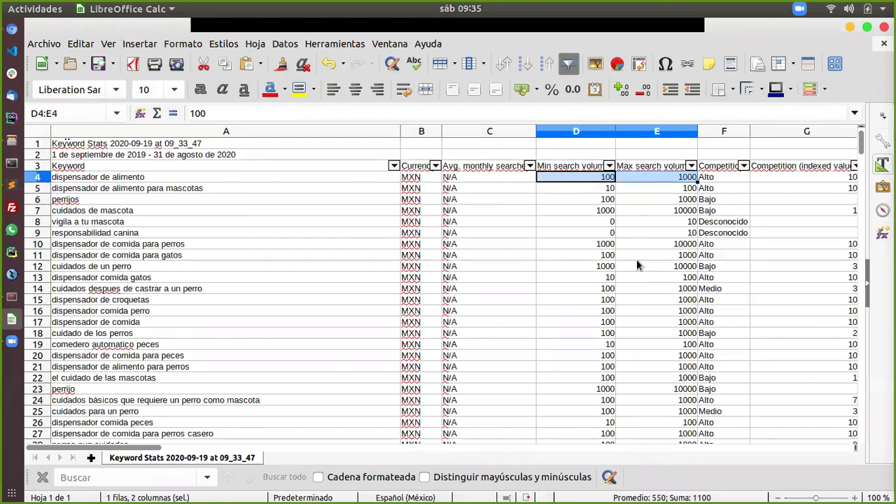
pyautogui.rightClick(472, 129)
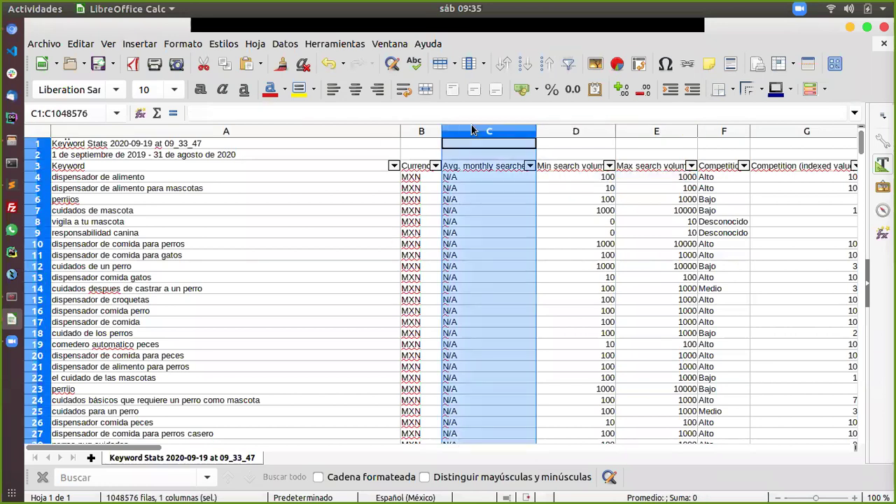
pyautogui.click(528, 230)
pyautogui.click(549, 167)
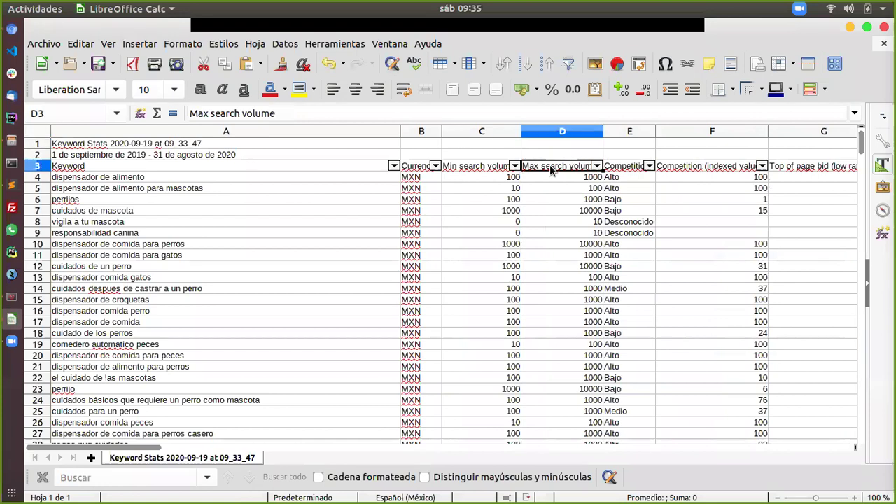
pyautogui.click(619, 168)
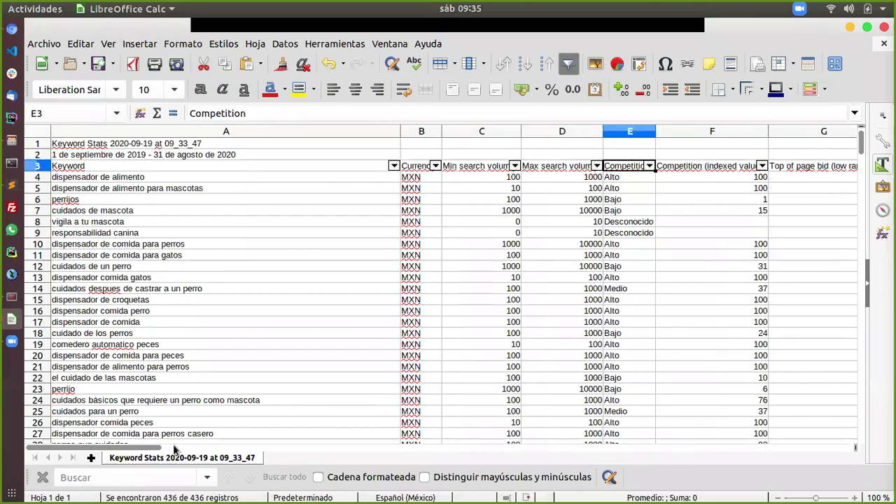
# Step: Delete columns G through Y, from Top of page bid (low range) to the August searches column
pyautogui.moveTo(105, 448); pyautogui.dragTo(144, 455)
pyautogui.click(304, 171)
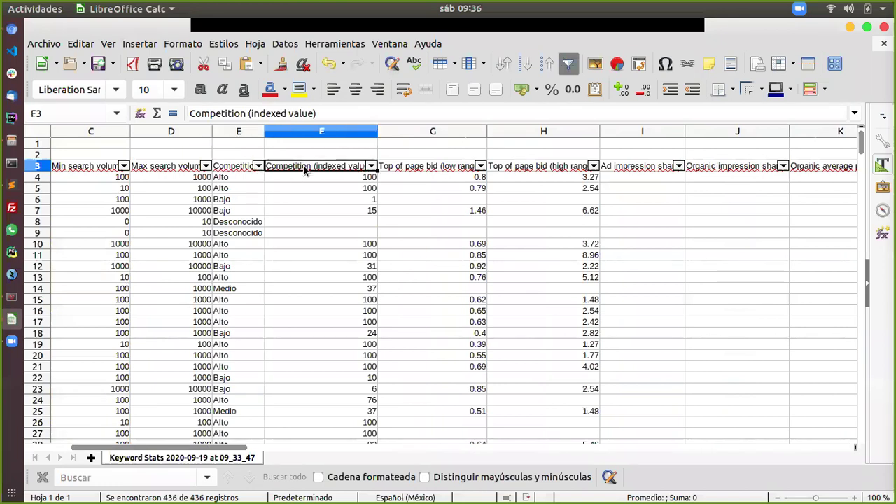
pyautogui.click(424, 131)
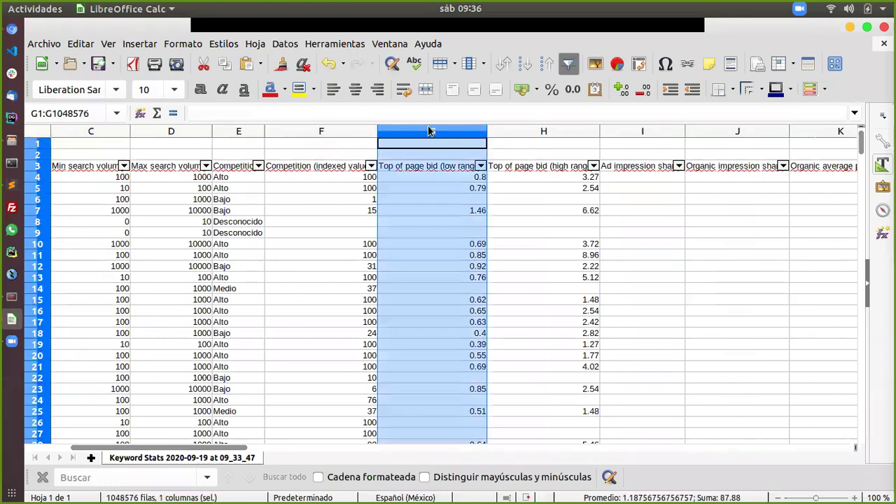
pyautogui.hotkey('shift', 'Right')
pyautogui.hotkey('shift', 'Right')
pyautogui.hotkey('shift', 'Right')
pyautogui.hotkey('shift', 'Right')
pyautogui.hotkey('shift', 'Right')
pyautogui.hotkey('shift', 'Right')
pyautogui.hotkey('shift', 'Right')
pyautogui.hotkey('shift', 'Right')
pyautogui.hotkey('shift', 'Right')
pyautogui.hotkey('shift', 'Right')
pyautogui.hotkey('shift', 'Right')
pyautogui.hotkey('shift', 'Right')
pyautogui.hotkey('shift', 'Right')
pyautogui.hotkey('shift', 'Right')
pyautogui.hotkey('shift', 'Right')
pyautogui.hotkey('shift', 'Right')
pyautogui.hotkey('shift', 'Right')
pyautogui.hotkey('shift', 'Right')
pyautogui.hotkey('shift', 'Right')
pyautogui.hotkey('shift', 'Right')
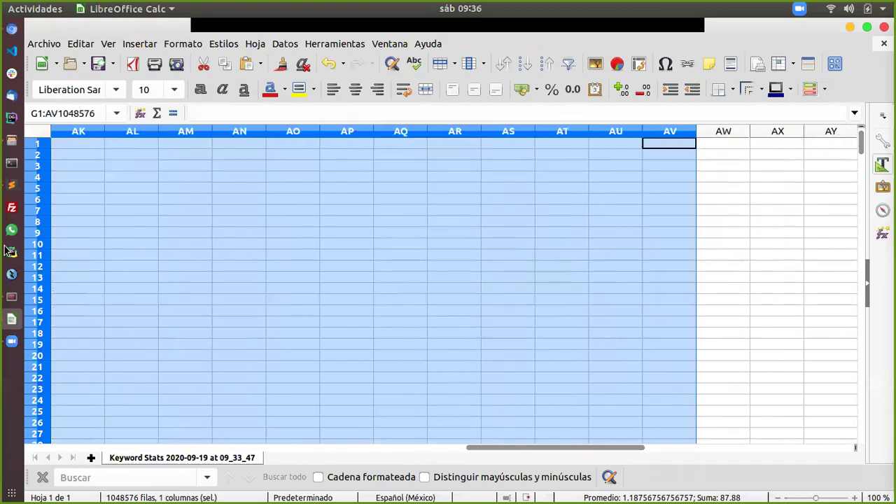
pyautogui.hotkey('shift', 'Left')
pyautogui.hotkey('shift', 'Left')
pyautogui.hotkey('shift', 'Left')
pyautogui.hotkey('shift', 'Left')
pyautogui.hotkey('shift', 'Left')
pyautogui.hotkey('shift', 'Left')
pyautogui.hotkey('shift', 'Left')
pyautogui.hotkey('shift', 'Left')
pyautogui.hotkey('shift', 'Left')
pyautogui.hotkey('shift', 'Left')
pyautogui.hotkey('shift', 'Left')
pyautogui.hotkey('shift', 'Left')
pyautogui.hotkey('shift', 'Left')
pyautogui.hotkey('shift', 'Left')
pyautogui.hotkey('shift', 'Left')
pyautogui.hotkey('shift', 'Left')
pyautogui.hotkey('shift', 'Left')
pyautogui.hotkey('shift', 'Left')
pyautogui.hotkey('shift', 'Left')
pyautogui.hotkey('shift', 'Left')
pyautogui.hotkey('shift', 'Left')
pyautogui.hotkey('shift', 'Left')
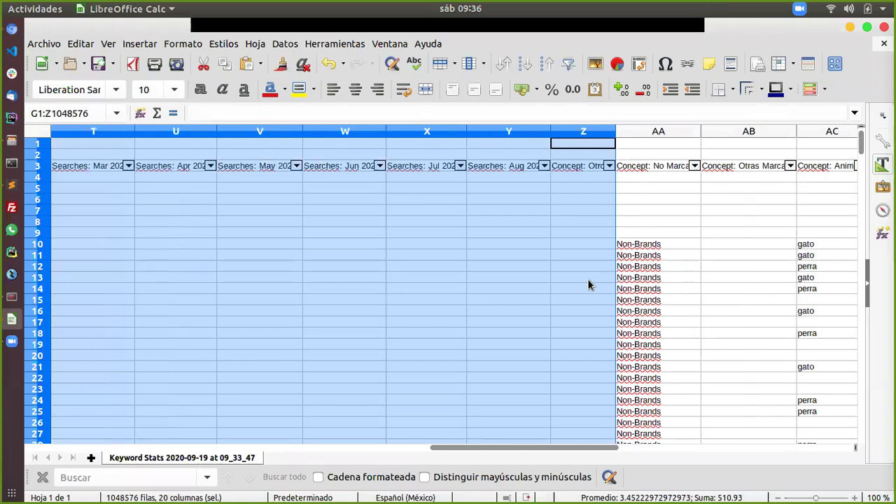
pyautogui.hotkey('shift', 'Left')
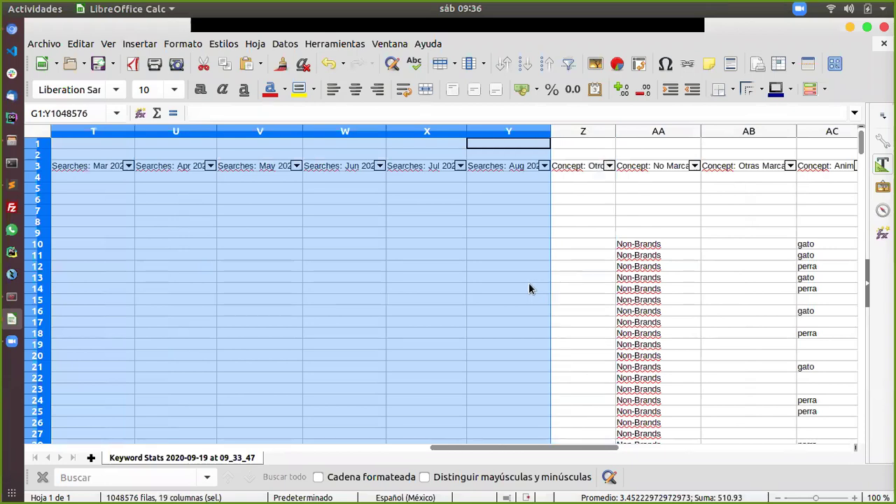
pyautogui.rightClick(502, 137)
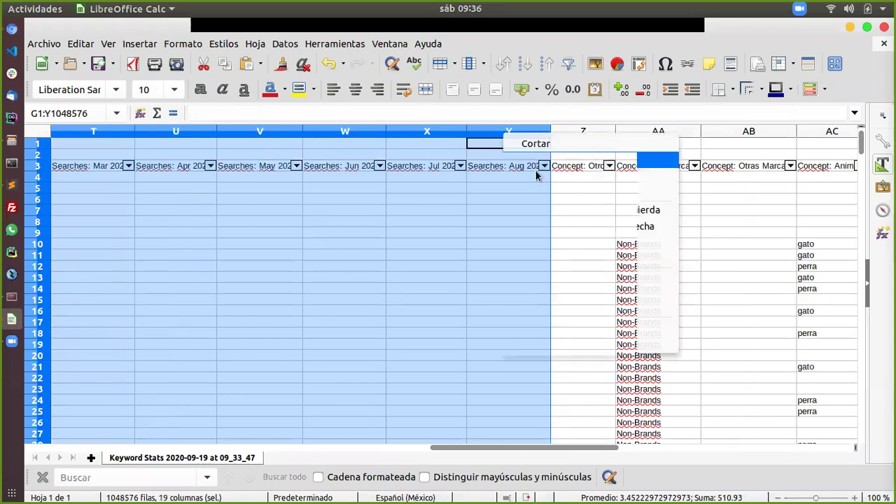
pyautogui.click(545, 246)
# Step: Check the Concept: Otros column beside Competition (indexed value)
pyautogui.moveTo(532, 448); pyautogui.dragTo(162, 493)
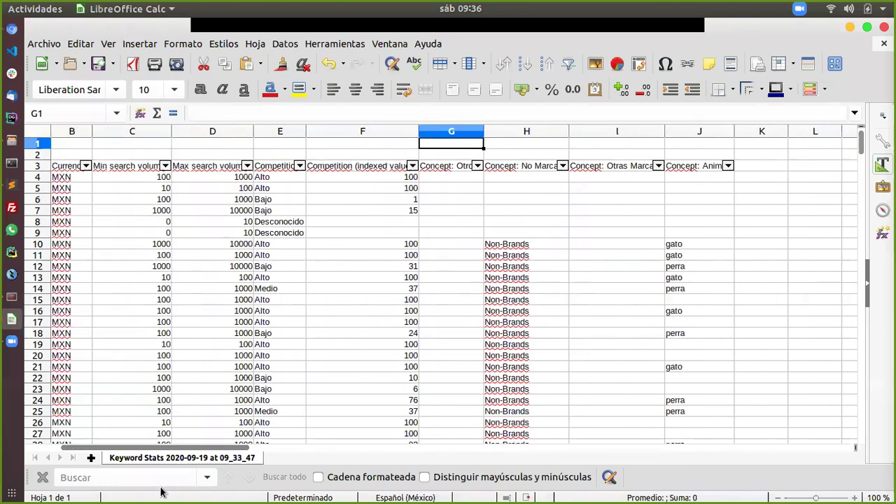
pyautogui.click(453, 221)
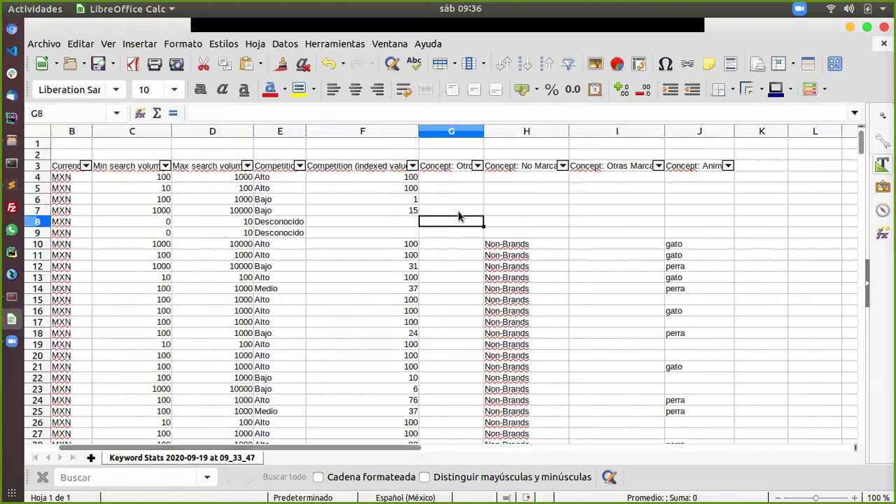
pyautogui.click(446, 168)
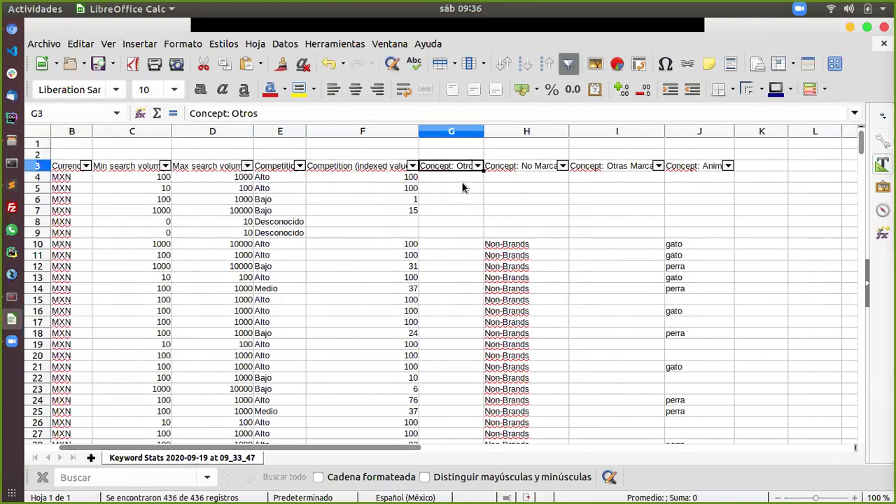
# Step: Inspect the Concept: No Marcas header and the brands in the Concept: Otras Marcas filter list without applying any filter
pyautogui.click(327, 169)
pyautogui.click(448, 168)
pyautogui.click(546, 168)
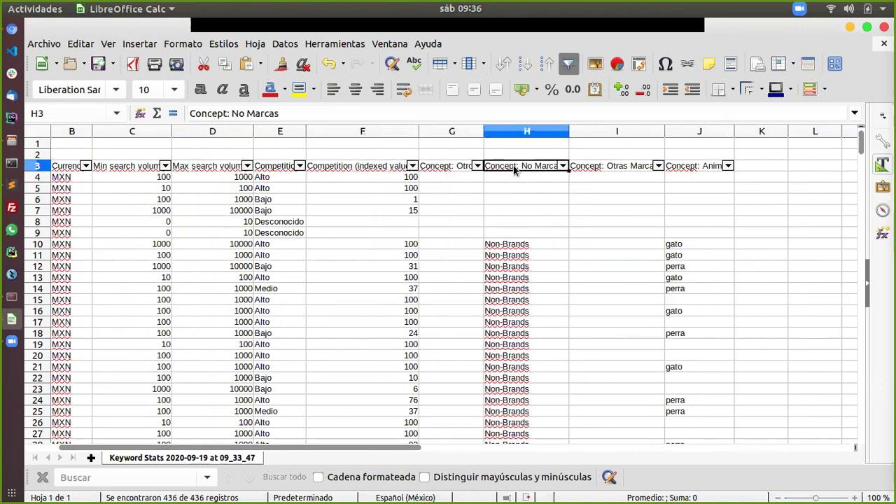
pyautogui.click(561, 168)
pyautogui.click(664, 252)
pyautogui.click(658, 166)
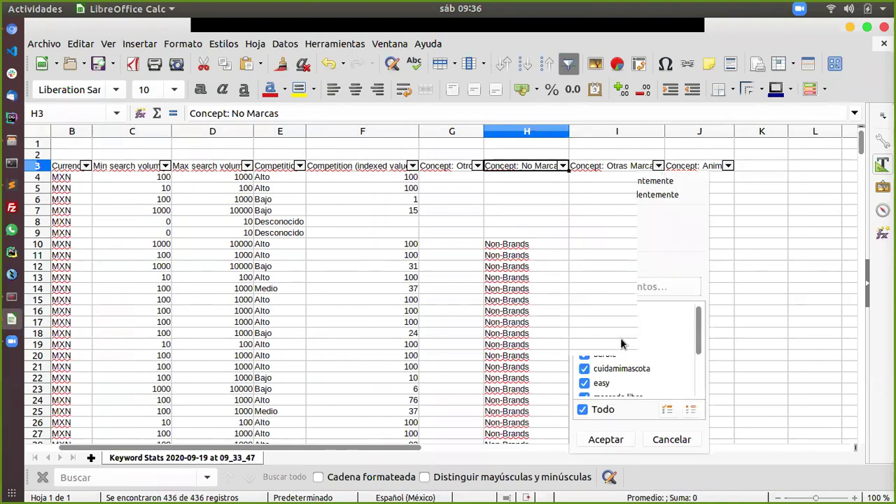
pyautogui.scroll(-5, 618, 334)
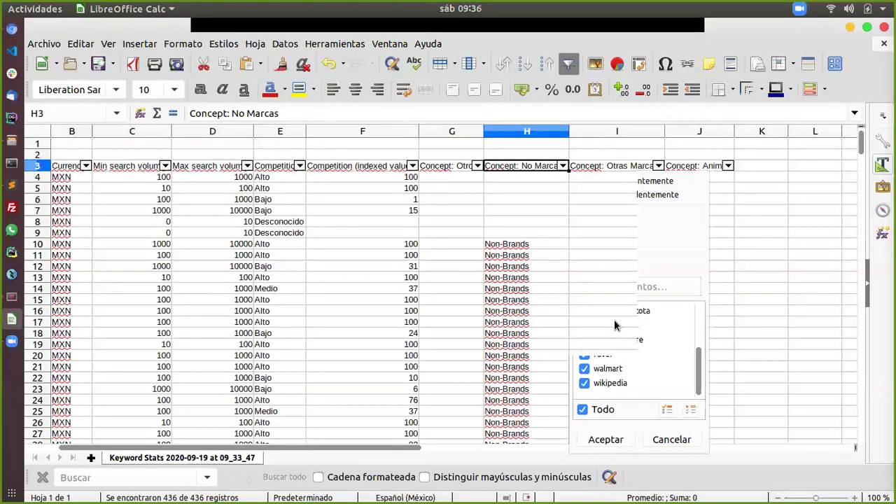
pyautogui.click(767, 265)
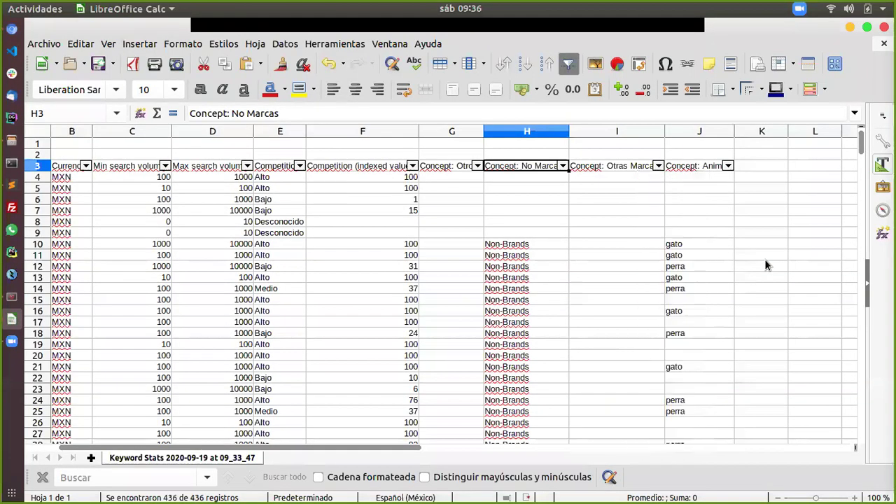
# Step: Review the Concept: Animal values in the cells and in the column's filter list, leaving the filter unapplied
pyautogui.click(698, 168)
pyautogui.click(727, 166)
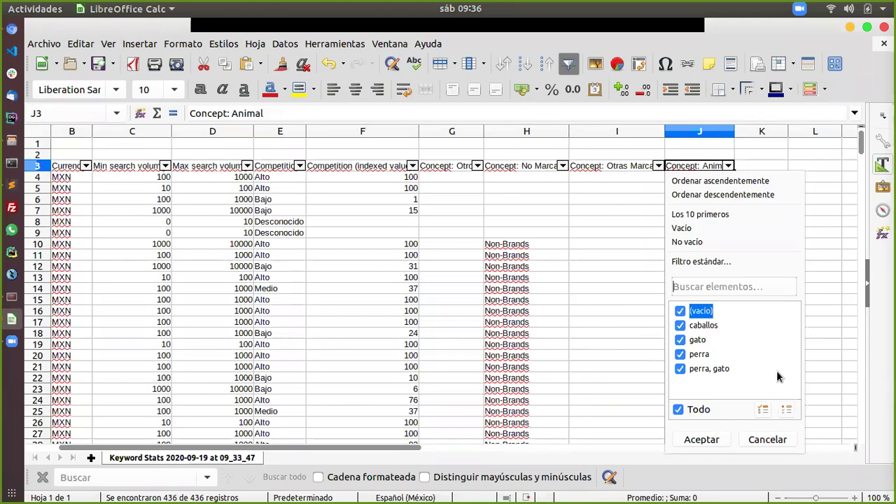
pyautogui.click(769, 439)
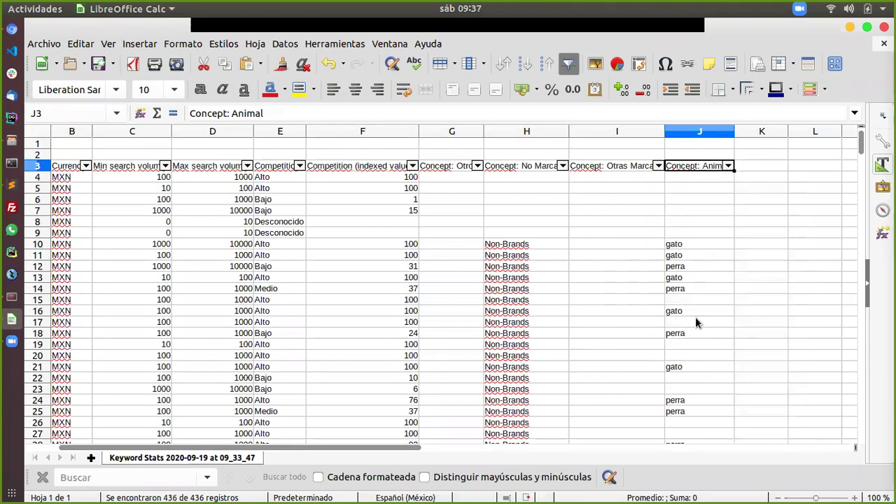
pyautogui.click(701, 334)
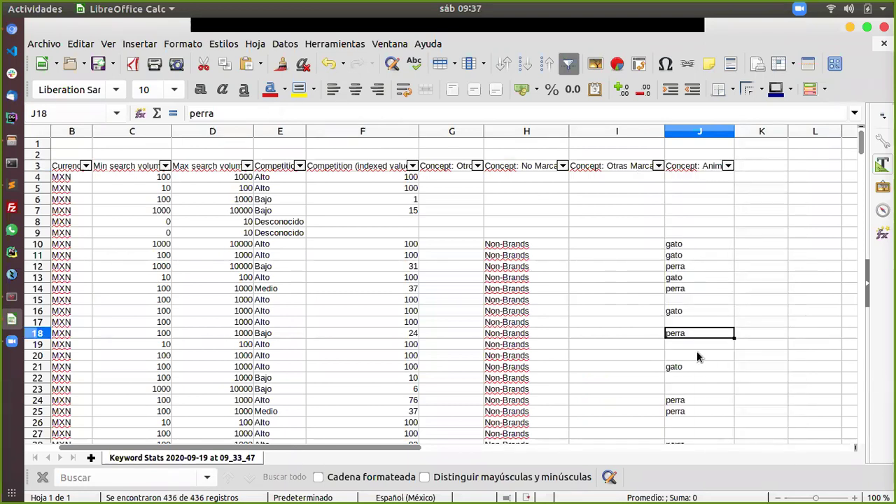
pyautogui.click(727, 166)
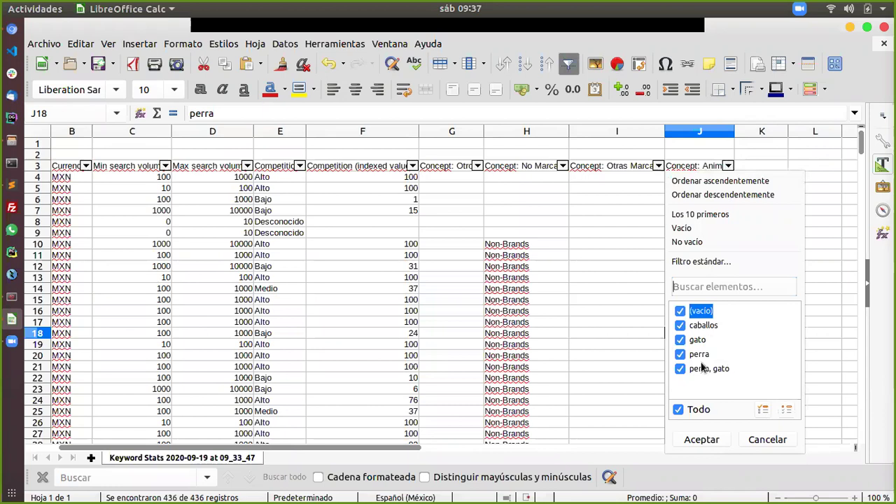
pyautogui.click(765, 443)
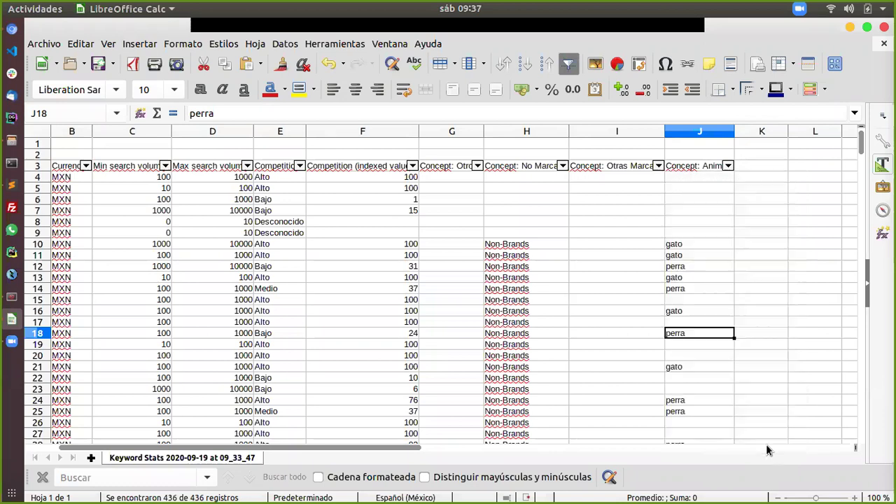
# Step: Trace the Concept: Animal entry in row 14 back to its keyword in column A
pyautogui.click(701, 273)
pyautogui.click(700, 290)
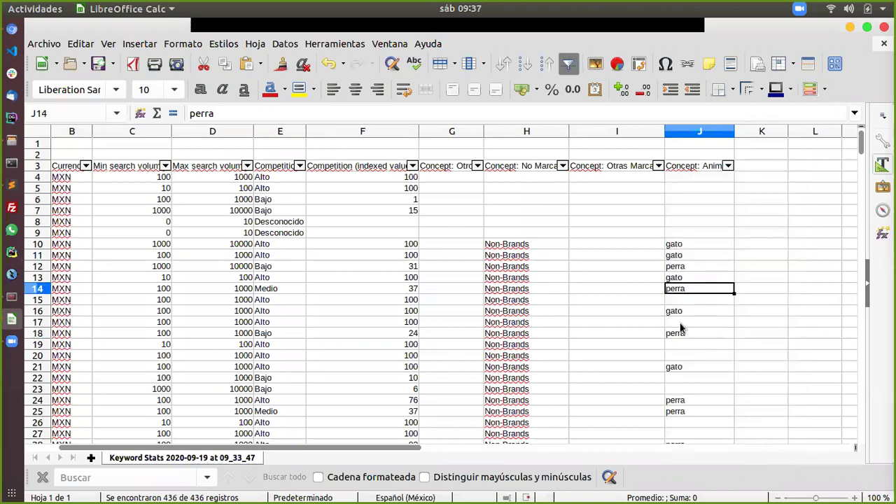
pyautogui.press('Left')
pyautogui.press('Left')
pyautogui.press('Left')
pyautogui.press('Left')
pyautogui.press('Left')
pyautogui.press('Left')
pyautogui.press('Left')
pyautogui.press('Left')
pyautogui.press('Left')
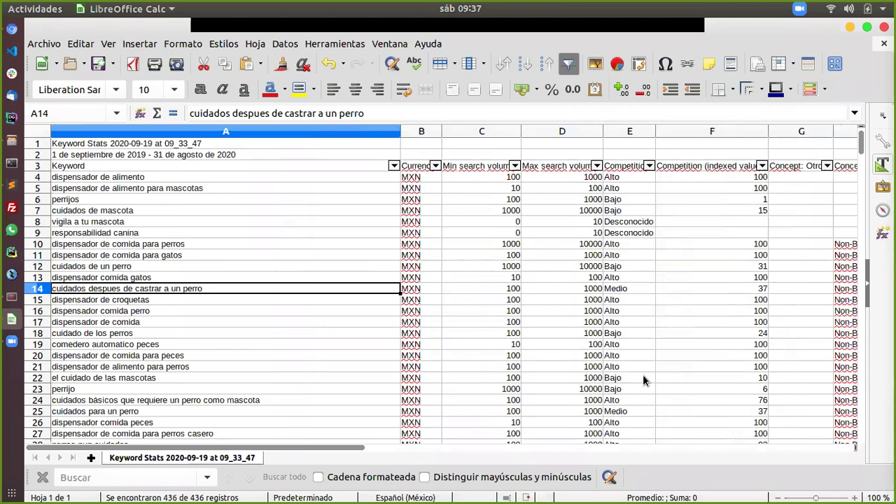
# Step: Filter the Competition column to exclude the Alto and Desconocido values, keeping Bajo and Medio
pyautogui.click(649, 166)
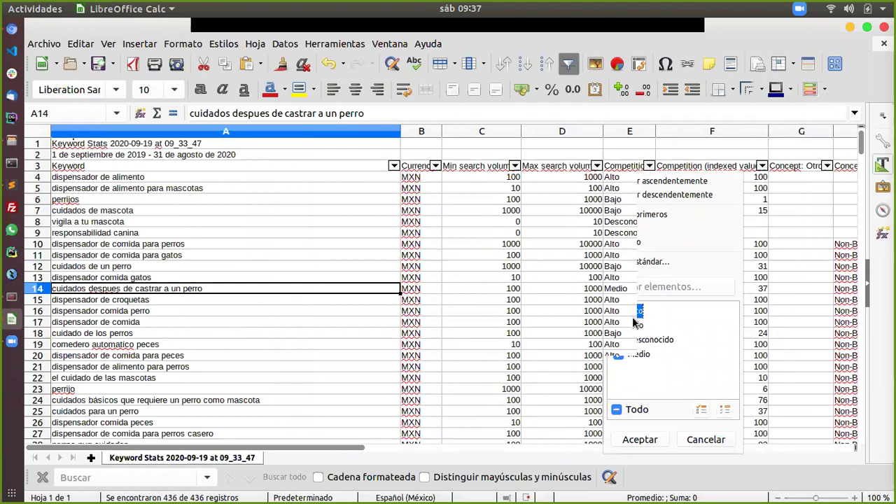
pyautogui.click(639, 439)
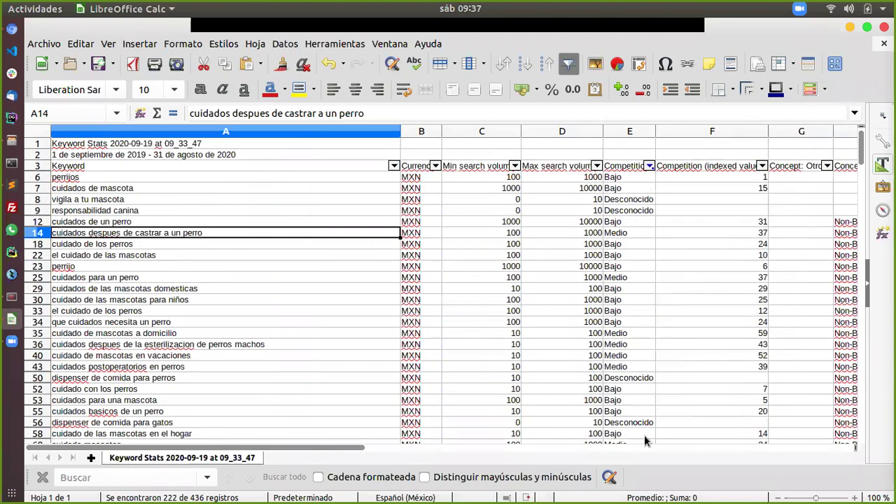
pyautogui.click(648, 167)
pyautogui.click(627, 339)
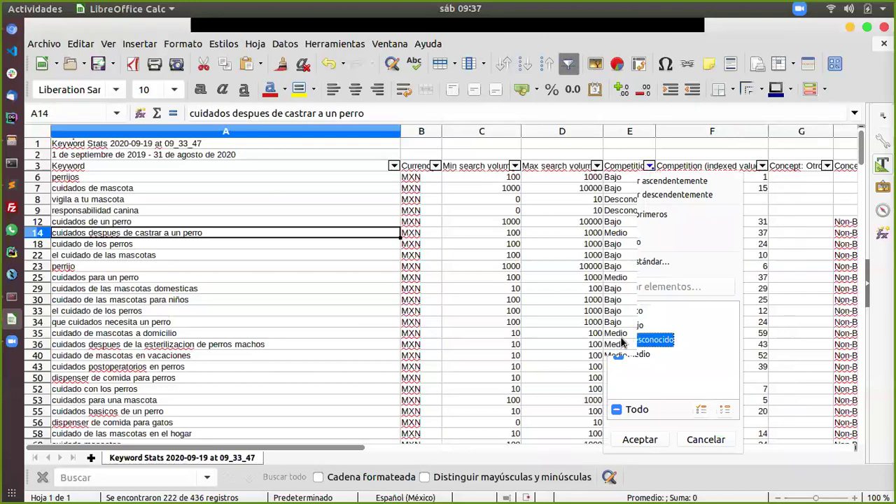
pyautogui.click(641, 440)
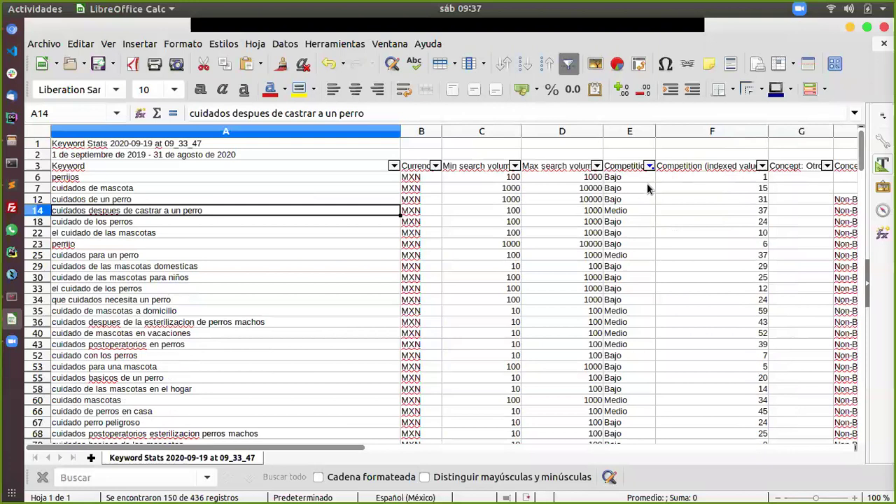
# Step: Compare the filtered keywords in column A with their Competition levels, starting from the first rows
pyautogui.click(638, 178)
pyautogui.click(92, 189)
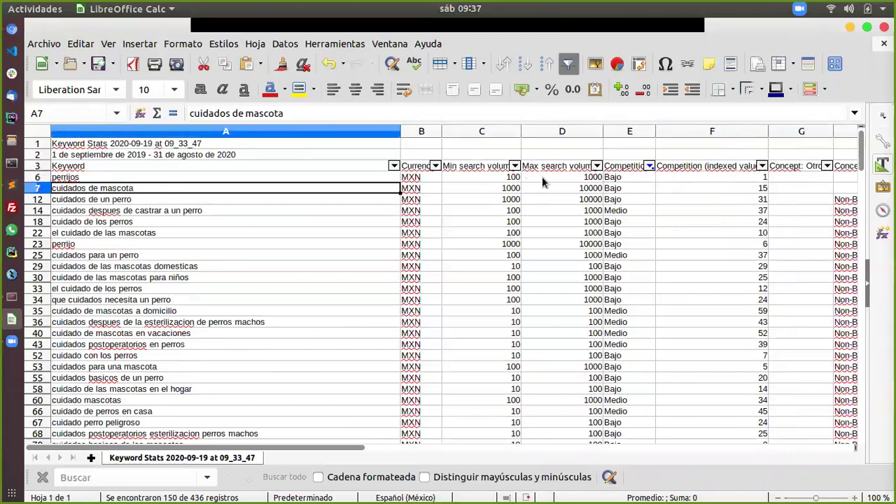
pyautogui.click(623, 180)
pyautogui.click(114, 177)
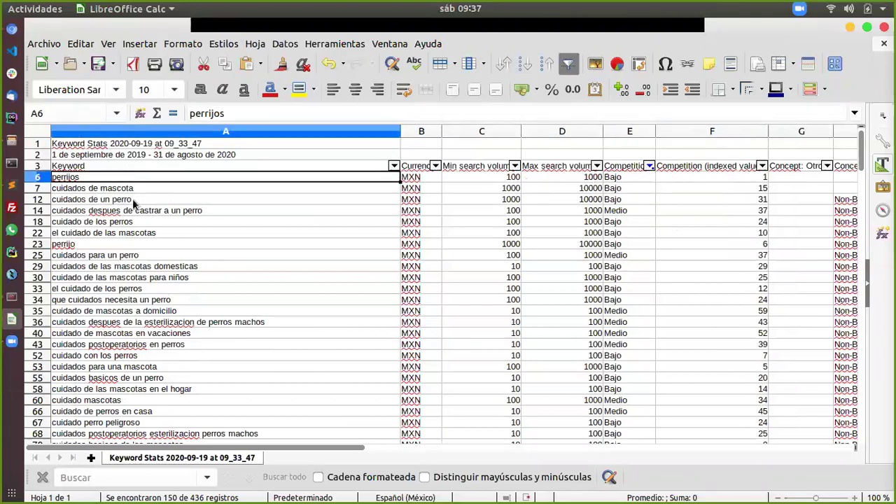
pyautogui.moveTo(623, 179); pyautogui.dragTo(623, 282)
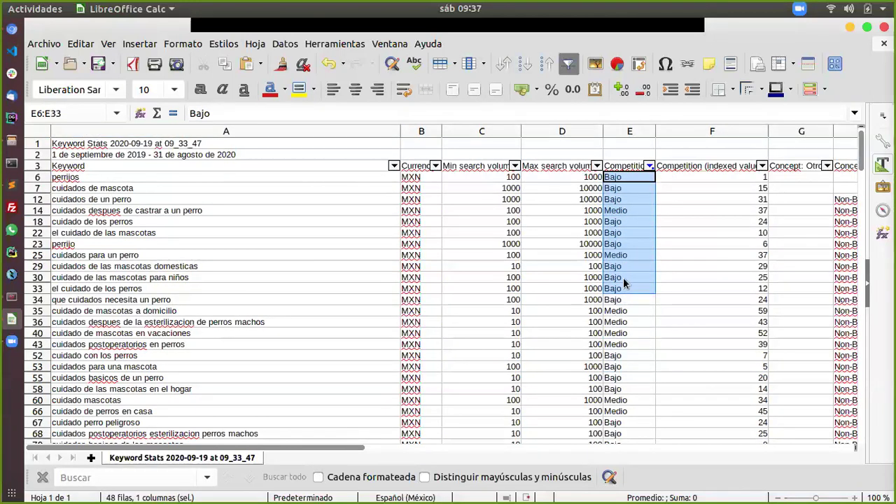
pyautogui.click(635, 344)
pyautogui.click(634, 266)
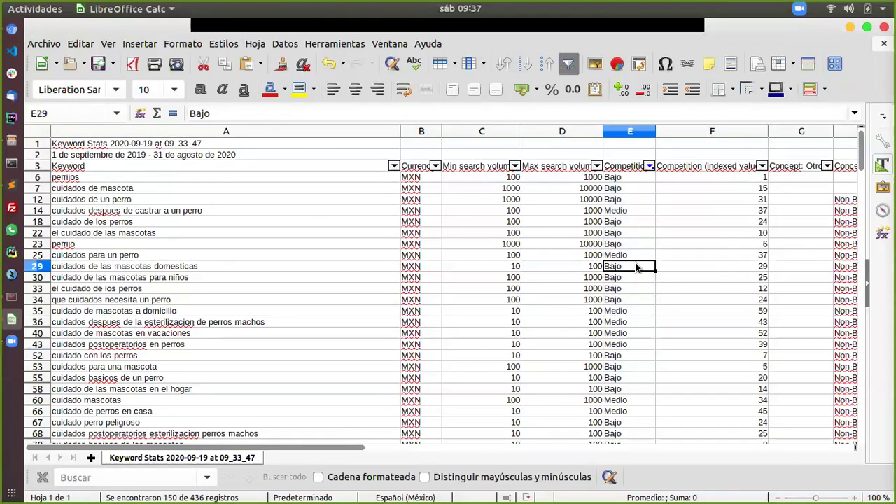
pyautogui.click(217, 171)
pyautogui.press('Down')
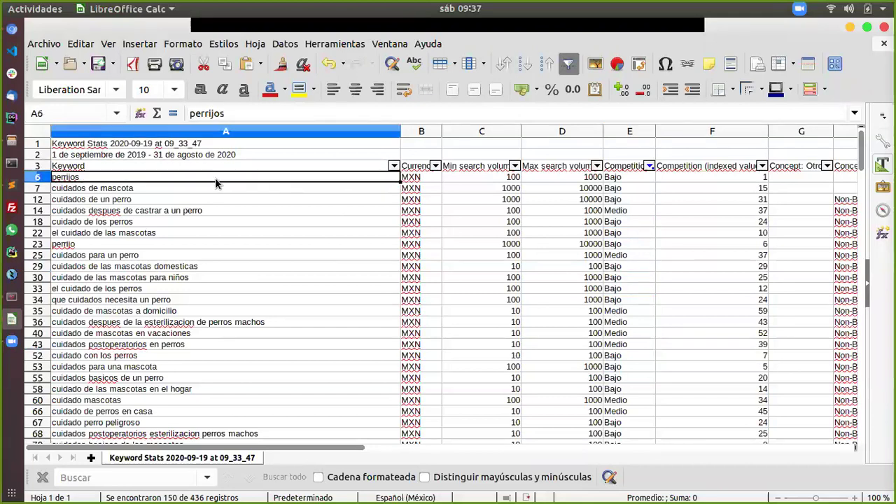
# Step: Delete the Currency column and check the search volume and competition values in the remaining columns
pyautogui.rightClick(417, 134)
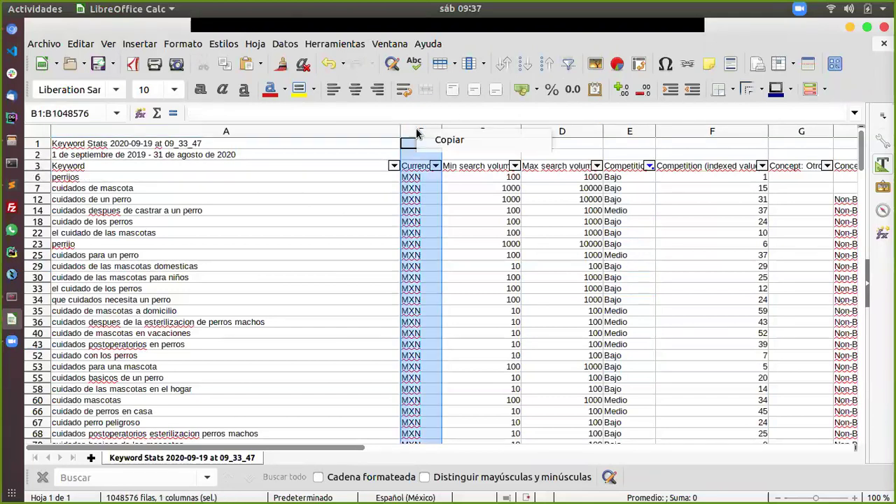
pyautogui.click(462, 198)
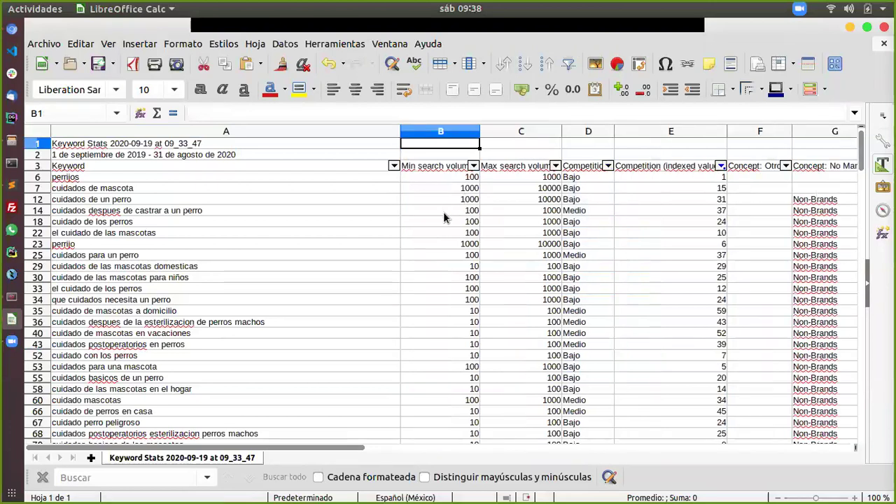
pyautogui.click(443, 211)
pyautogui.click(510, 208)
pyautogui.click(583, 211)
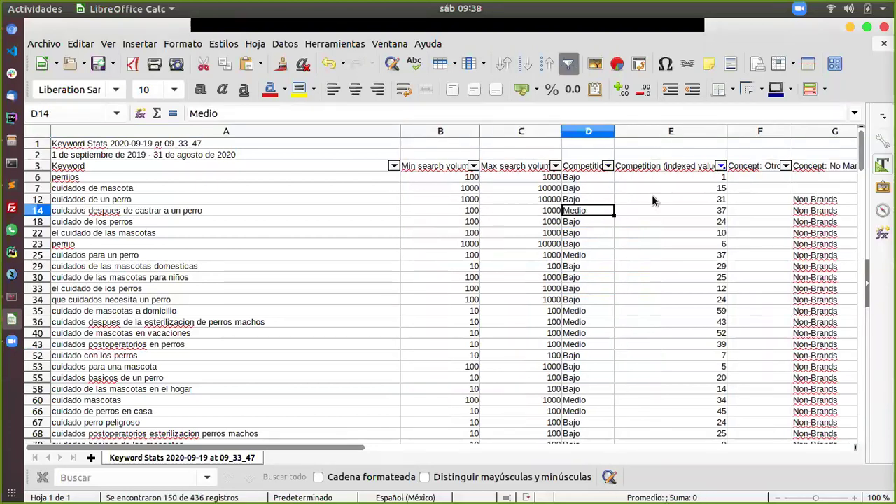
pyautogui.click(673, 197)
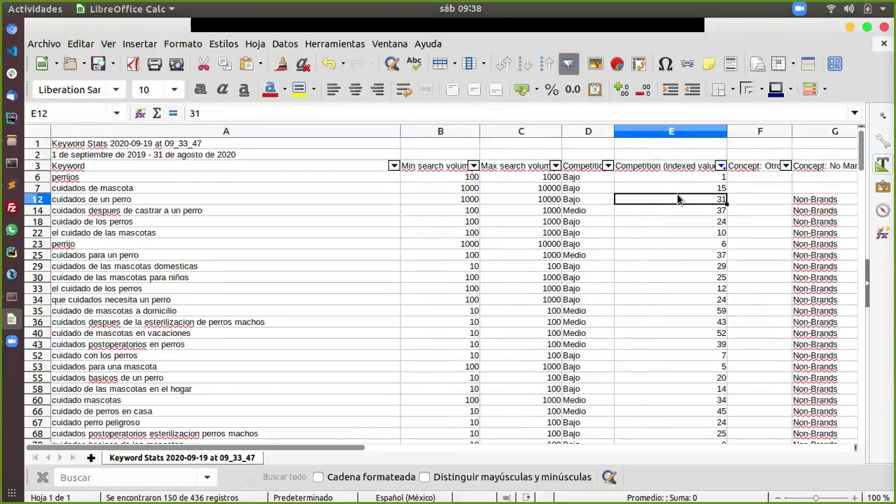
# Step: Examine the Min search volume filter list and its standard filter criteria, then cancel without applying anything
pyautogui.click(472, 165)
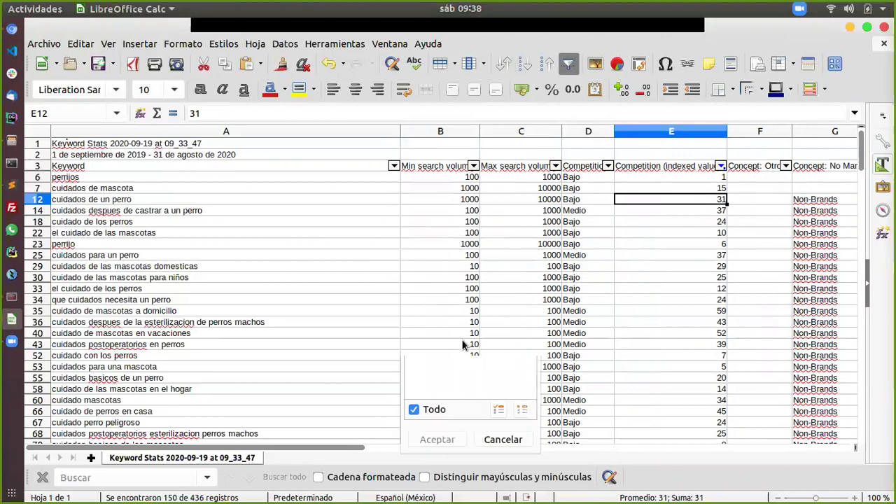
pyautogui.click(504, 440)
pyautogui.click(464, 177)
pyautogui.click(465, 221)
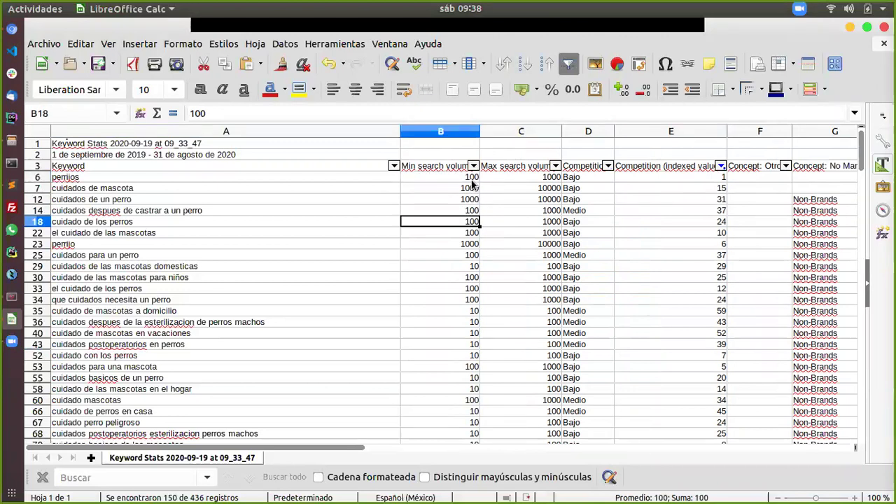
pyautogui.click(473, 166)
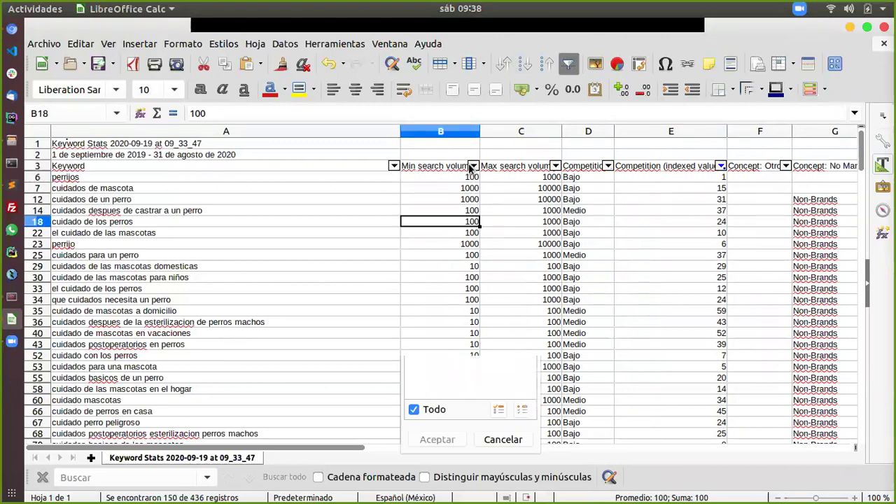
pyautogui.click(456, 263)
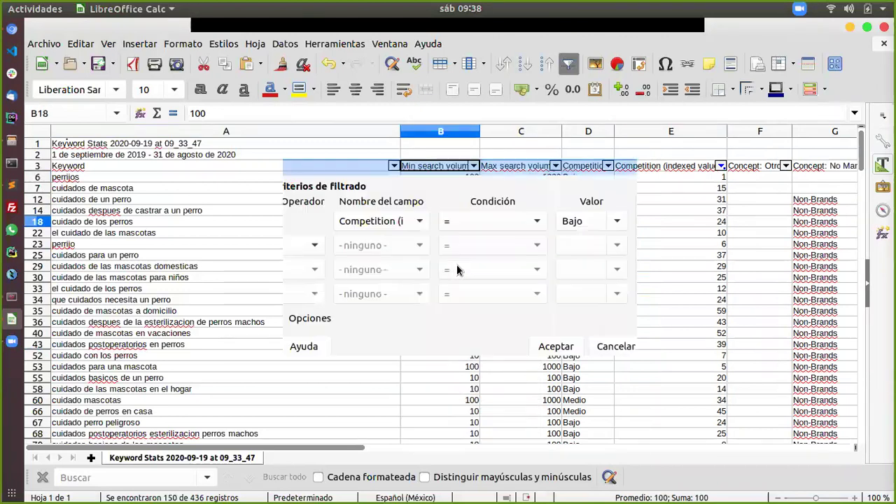
pyautogui.click(615, 346)
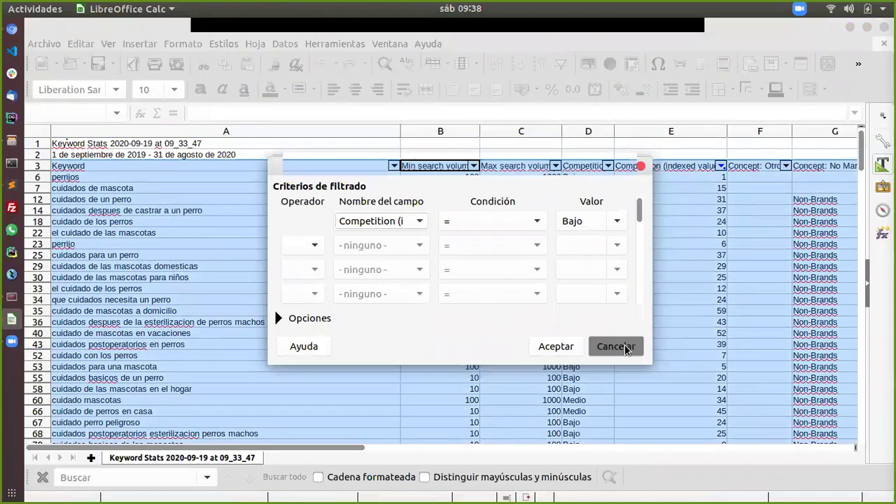
pyautogui.click(539, 199)
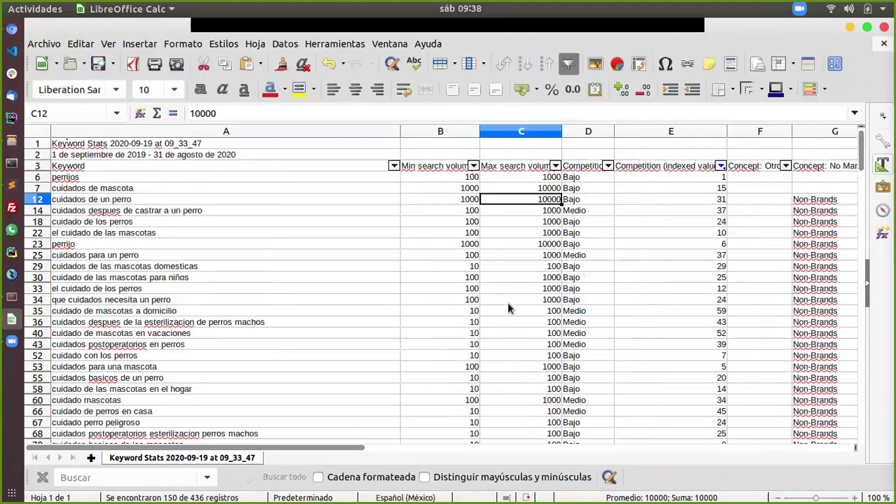
# Step: Inspect the filter list of the Competition (indexed value) column without changing the filter
pyautogui.click(725, 166)
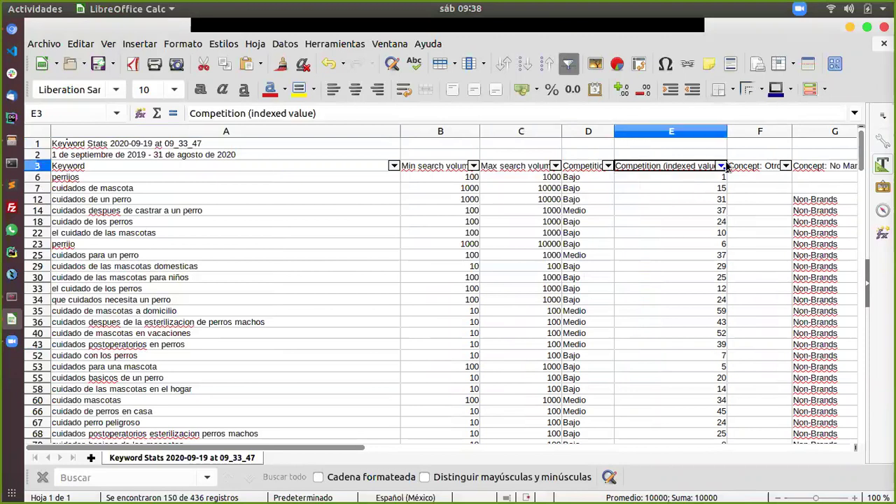
pyautogui.click(722, 166)
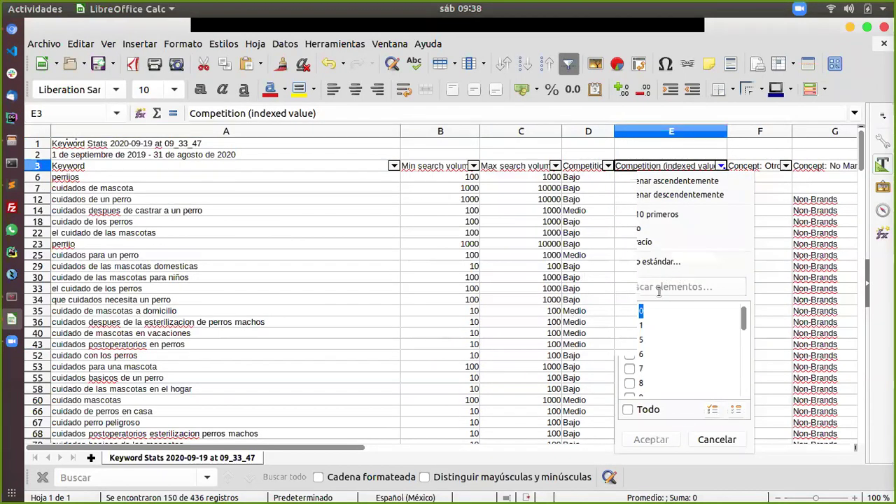
pyautogui.click(715, 441)
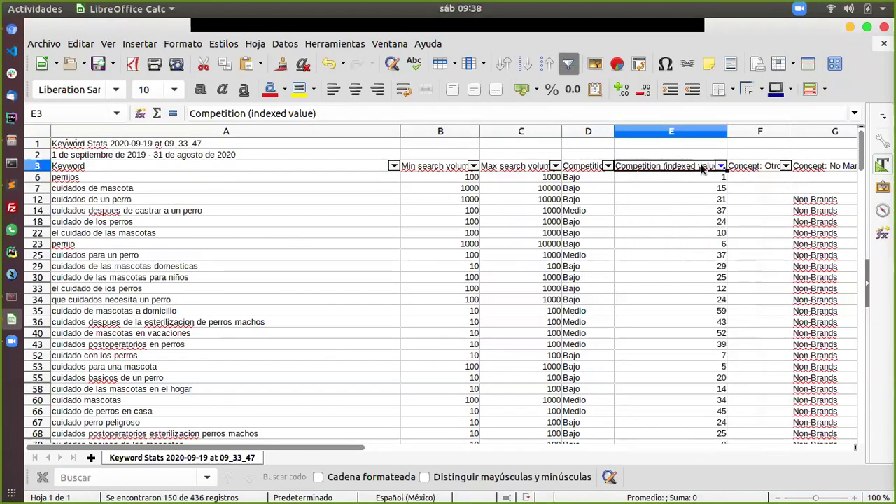
pyautogui.click(721, 167)
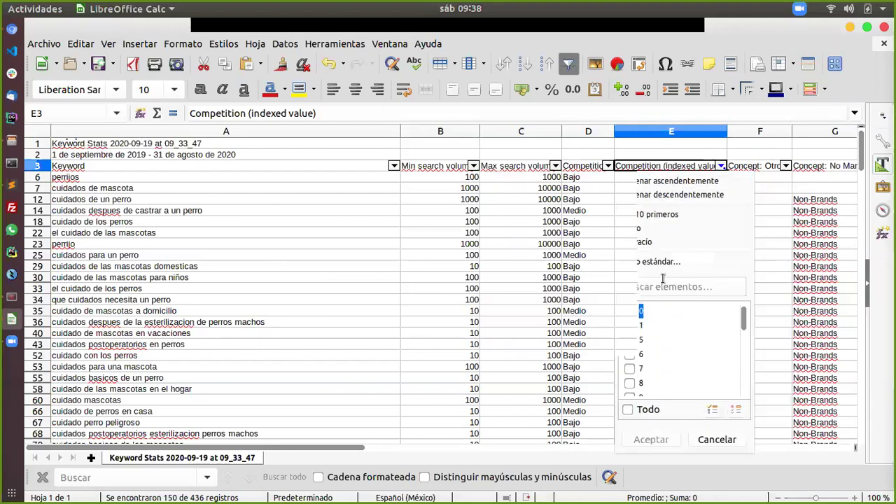
pyautogui.click(716, 441)
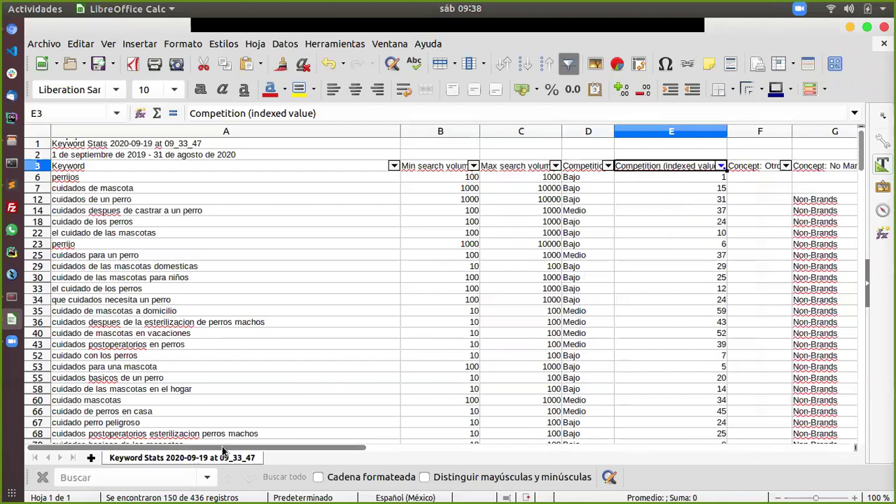
# Step: Check the filter list of the Competition column without changing its selection
pyautogui.moveTo(222, 448)
pyautogui.mouseDown()
pyautogui.moveTo(476, 448)
pyautogui.moveTo(222, 448)
pyautogui.mouseUp()
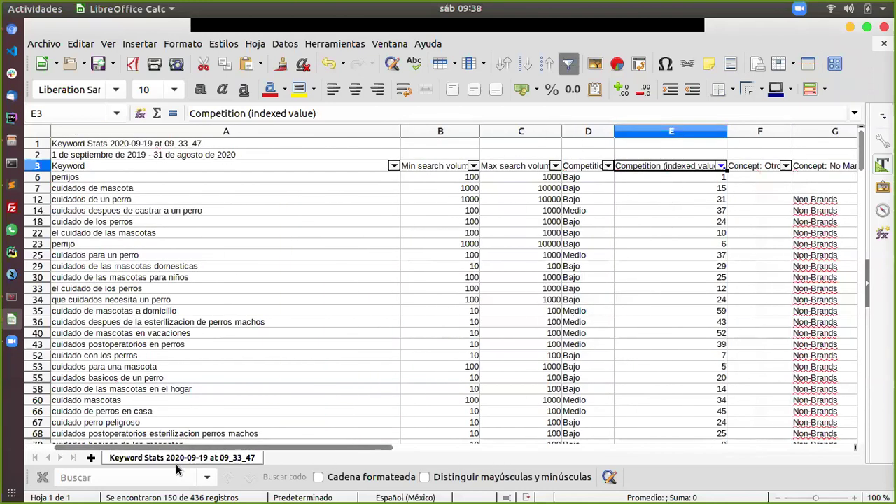
pyautogui.click(432, 130)
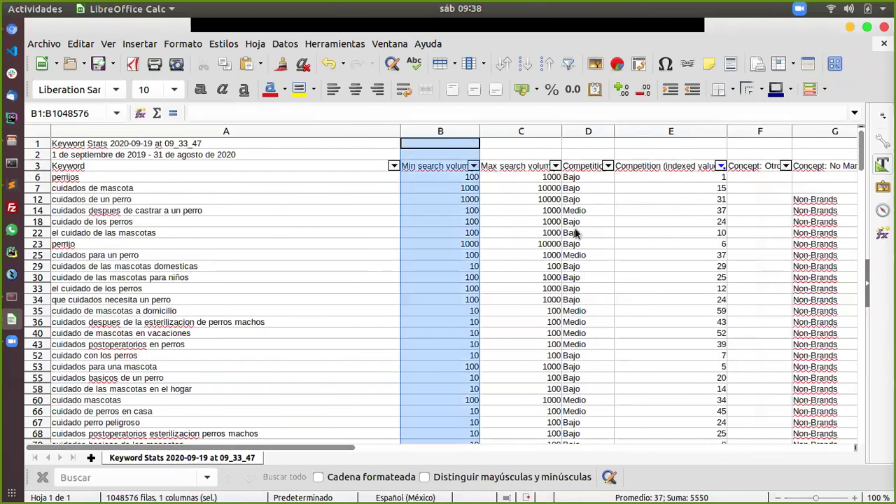
pyautogui.moveTo(275, 451); pyautogui.dragTo(193, 467)
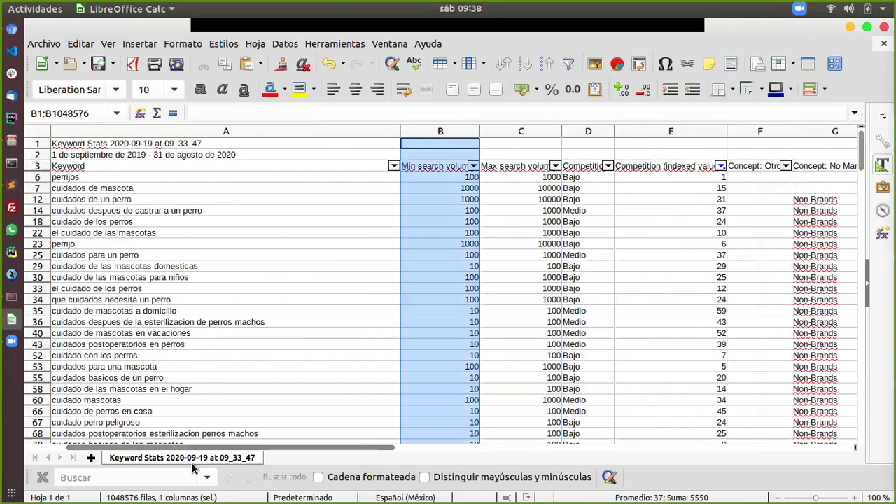
pyautogui.click(607, 166)
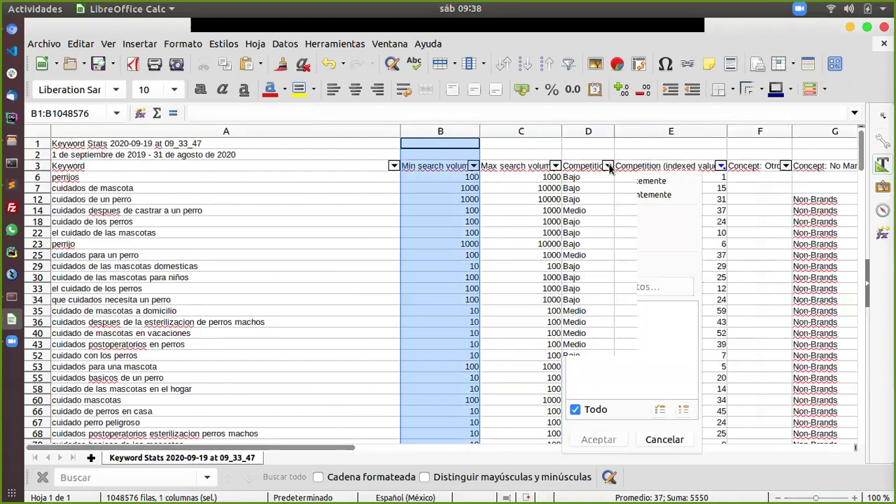
pyautogui.click(662, 441)
pyautogui.click(170, 233)
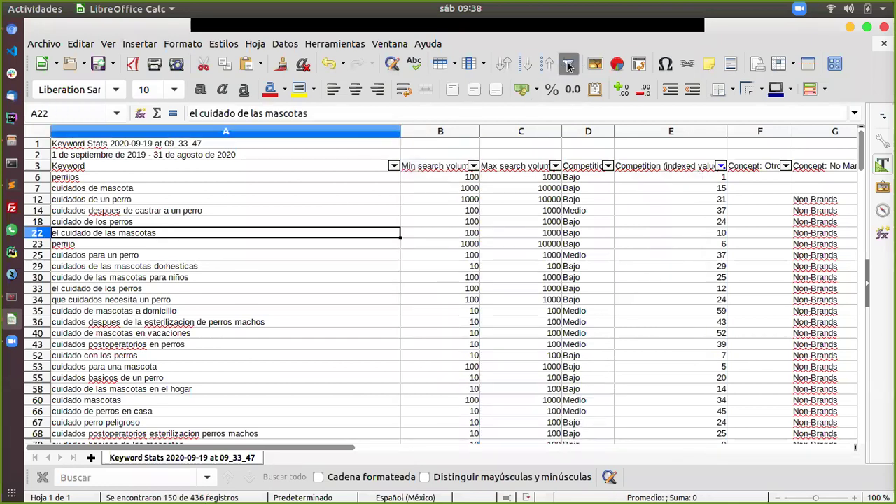
# Step: Remove the existing AutoFilter from the keyword sheet so that all rows are shown
pyautogui.click(567, 65)
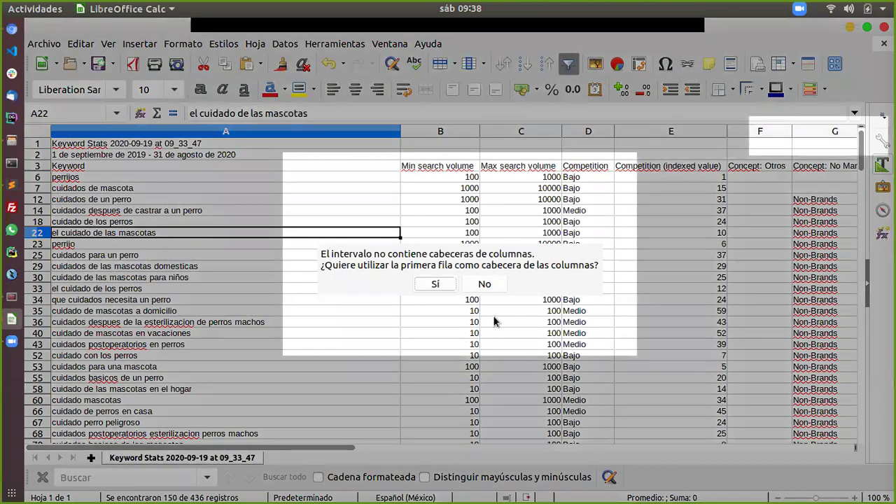
pyautogui.click(433, 284)
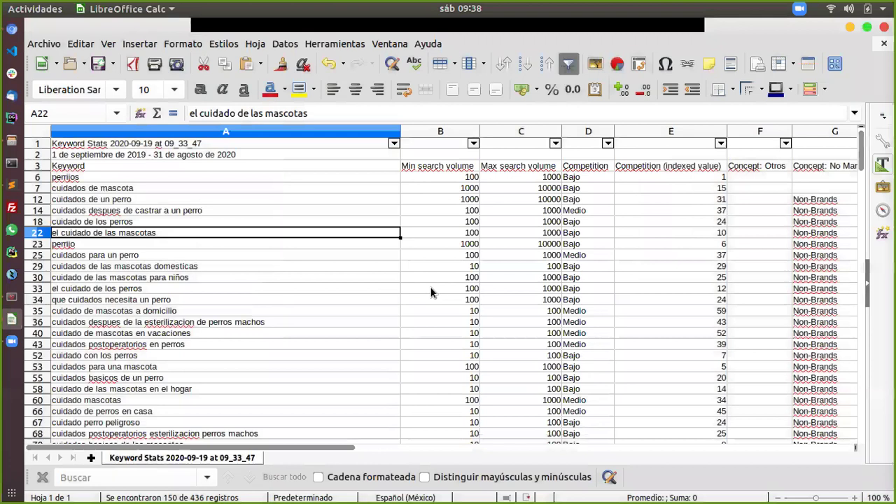
pyautogui.click(569, 65)
pyautogui.click(405, 321)
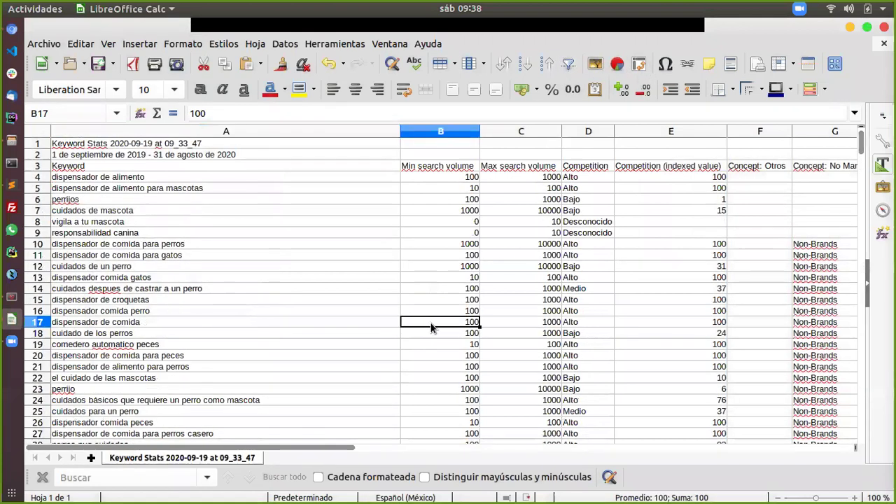
# Step: Apply an AutoFilter to the keyword table A3:I439, using row 3 as the header row
pyautogui.click(339, 163)
pyautogui.hotkey('ctrl', 'shift', 'Right')
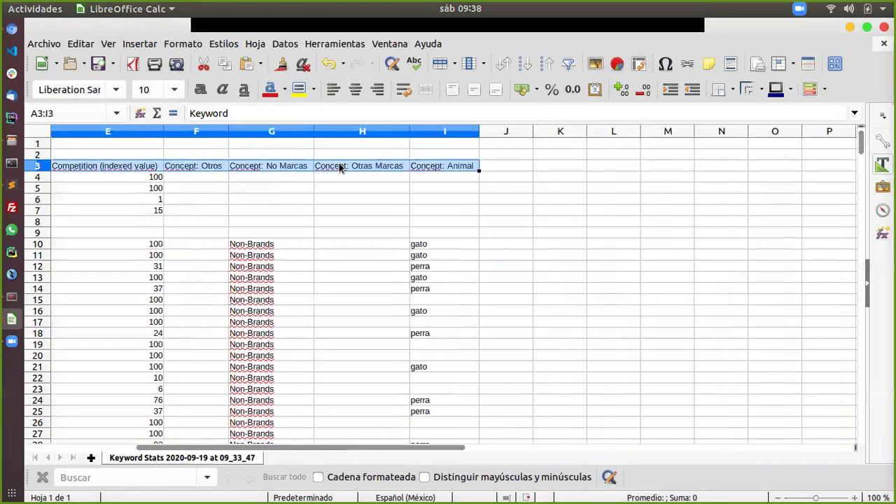
pyautogui.hotkey('ctrl', 'shift', 'Down')
pyautogui.click(569, 65)
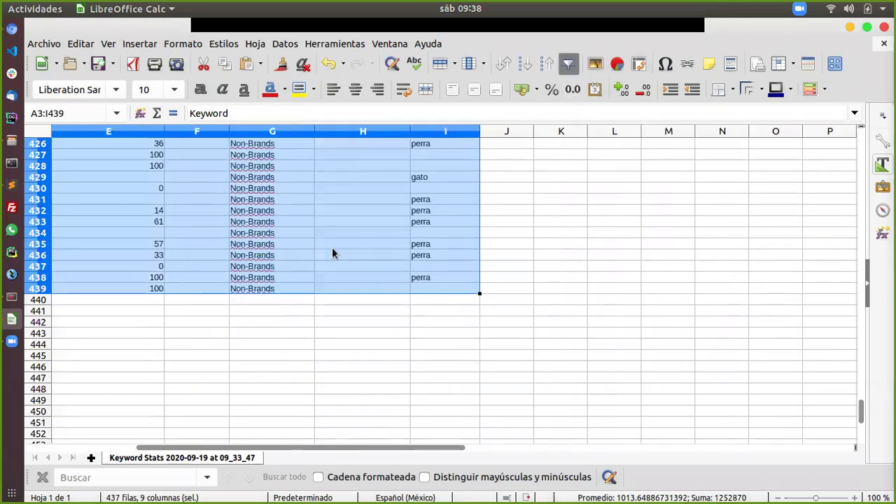
pyautogui.click(332, 247)
pyautogui.hotkey('ctrl', 'Home')
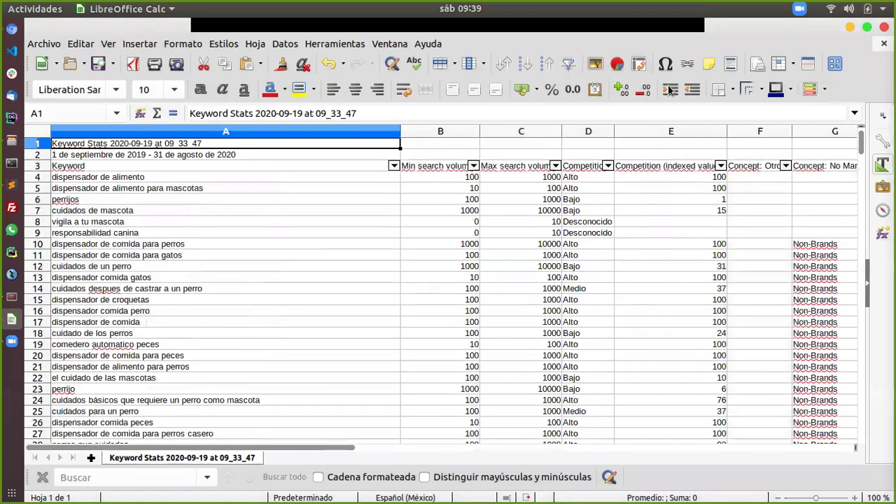
# Step: Filter the table to Bajo and Medio in the Competition column and to 1000 in Min search volume
pyautogui.click(608, 165)
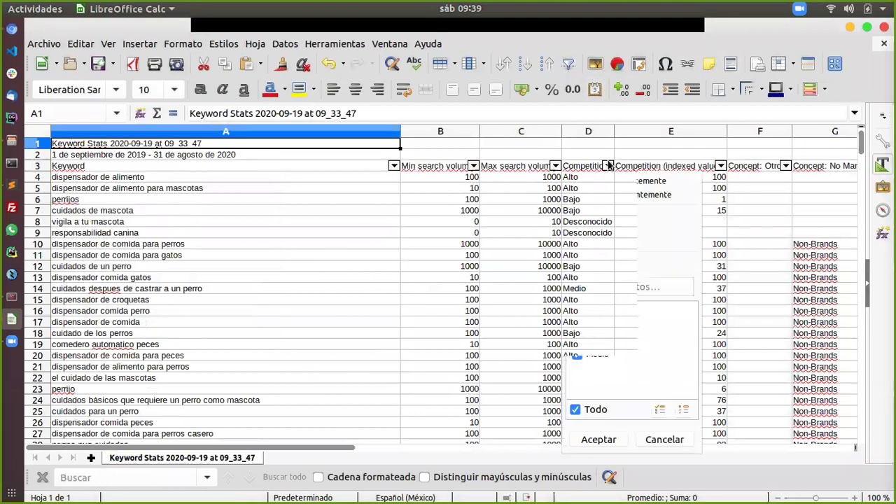
pyautogui.click(577, 344)
pyautogui.click(606, 440)
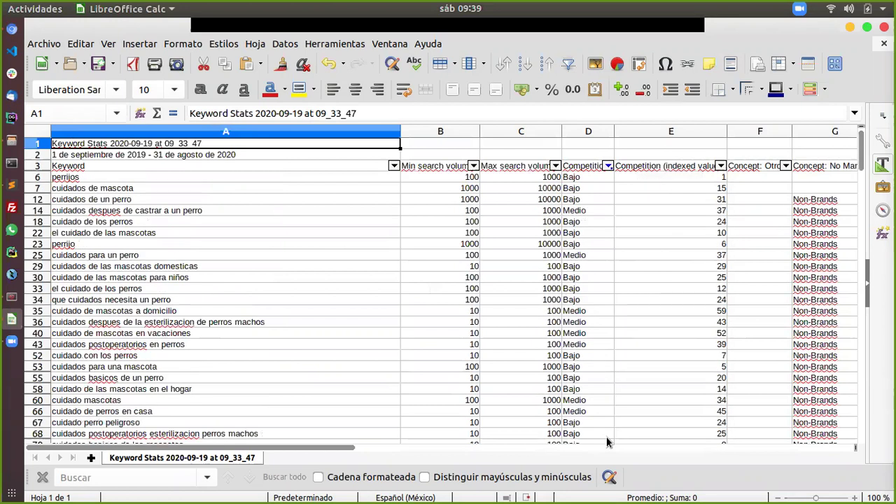
pyautogui.click(474, 168)
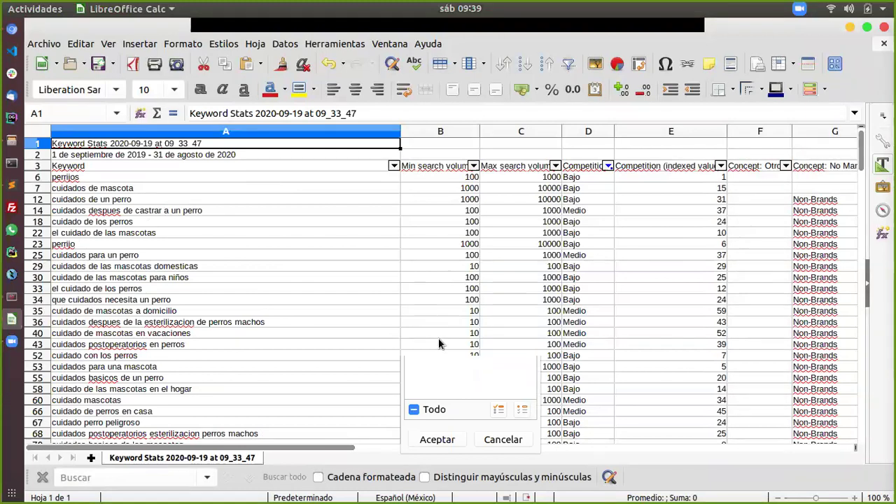
pyautogui.click(436, 439)
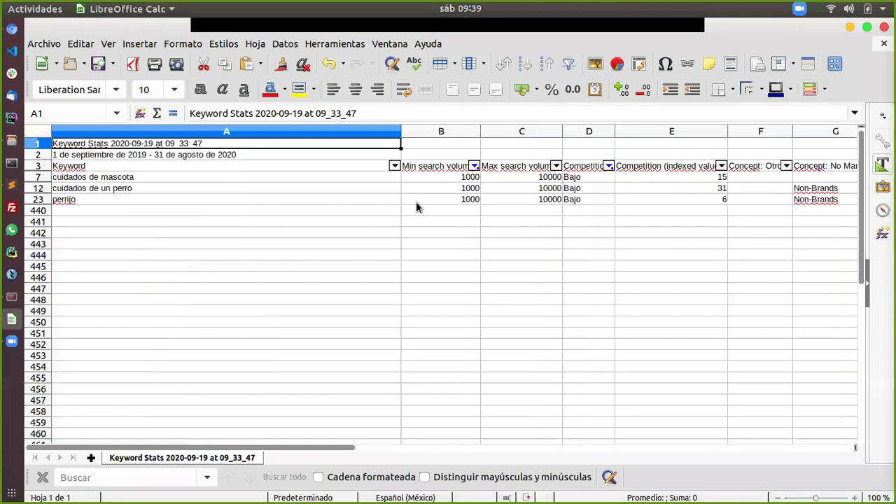
# Step: Review the filtered keywords in column A that have a Min search volume of 1000
pyautogui.click(129, 170)
pyautogui.click(150, 177)
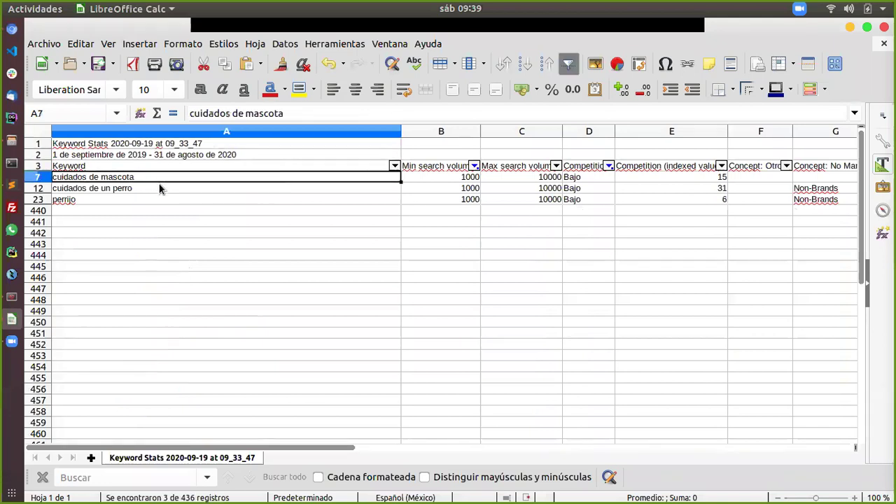
pyautogui.click(160, 189)
pyautogui.click(161, 196)
pyautogui.click(161, 190)
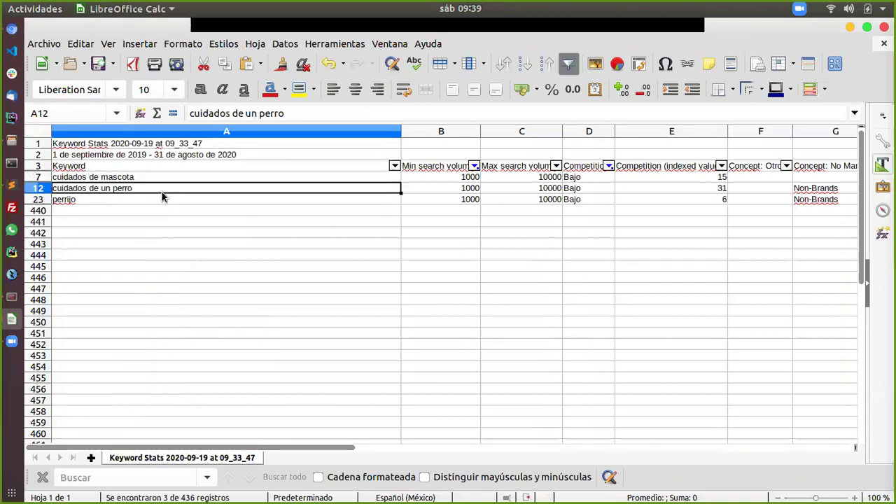
pyautogui.click(164, 180)
pyautogui.click(161, 184)
pyautogui.click(159, 180)
pyautogui.click(151, 185)
pyautogui.click(141, 198)
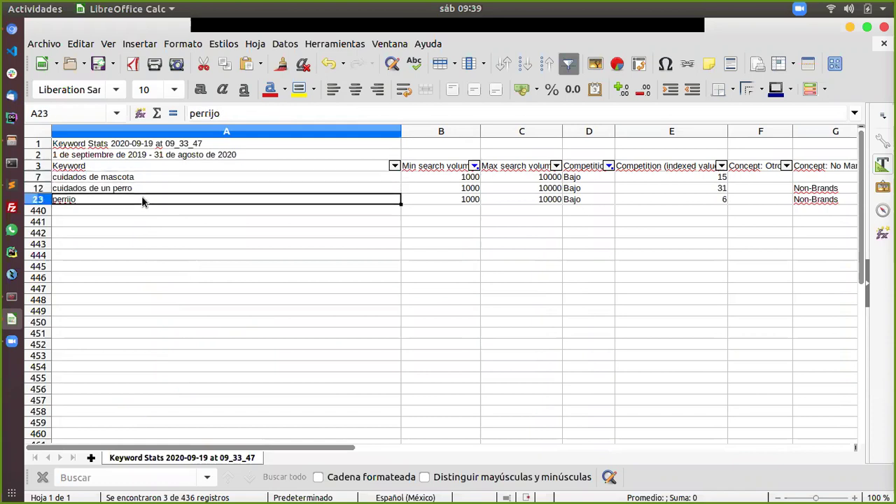
# Step: Add the value 100 to the Min search volume filter alongside 1000
pyautogui.click(607, 168)
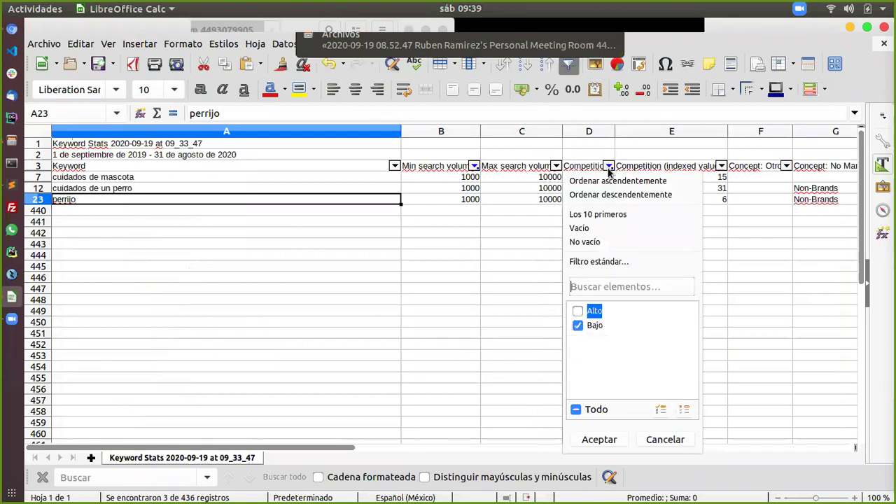
pyautogui.click(474, 166)
pyautogui.click(473, 166)
pyautogui.click(416, 325)
pyautogui.click(440, 440)
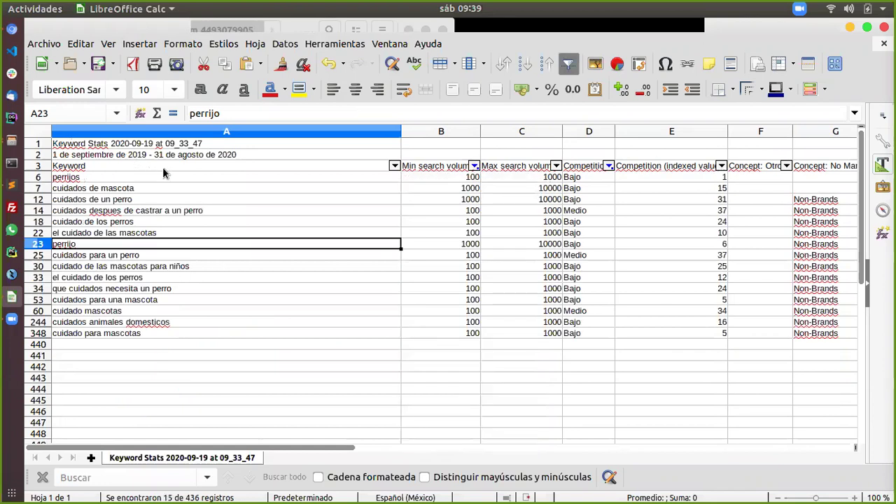
# Step: Examine the keywords in column A that match the 100 and 1000 Min search volume filter
pyautogui.click(308, 178)
pyautogui.click(300, 201)
pyautogui.click(295, 246)
pyautogui.click(294, 288)
pyautogui.click(294, 322)
pyautogui.click(301, 258)
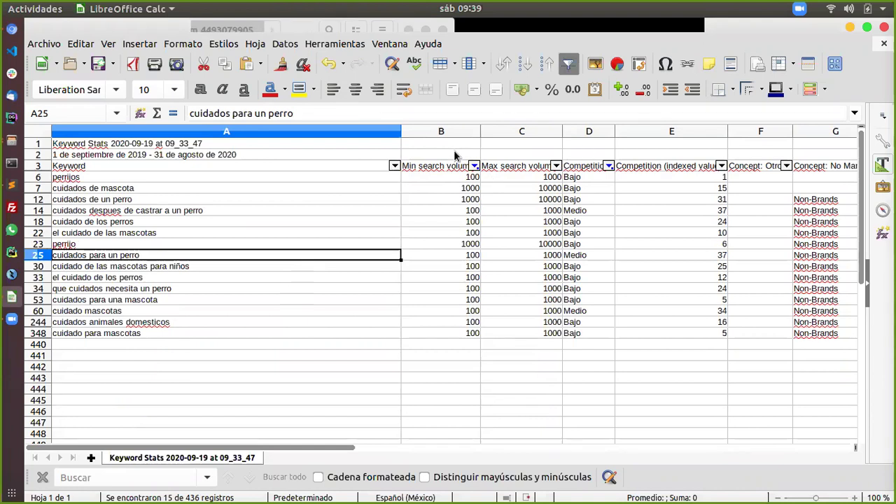
# Step: Clear the filters by including all values again in the Min search volume and Competition columns
pyautogui.click(474, 166)
pyautogui.click(416, 312)
pyautogui.click(437, 440)
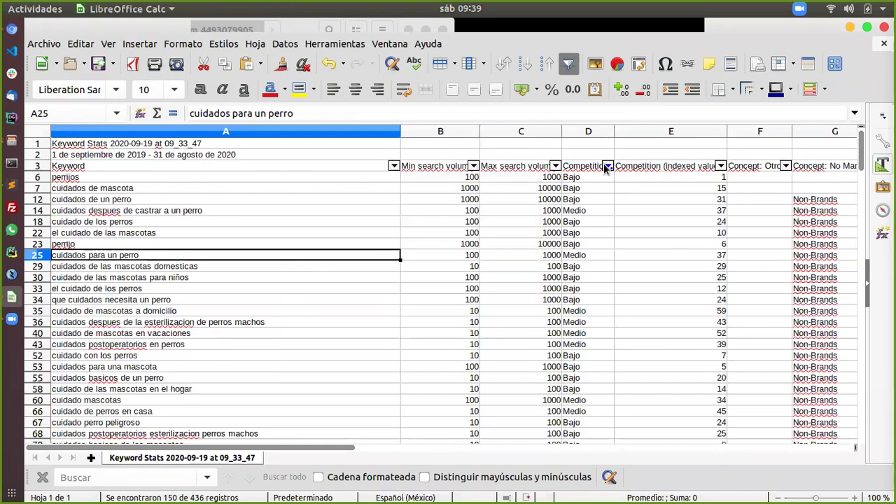
pyautogui.click(605, 166)
pyautogui.click(578, 312)
pyautogui.click(576, 409)
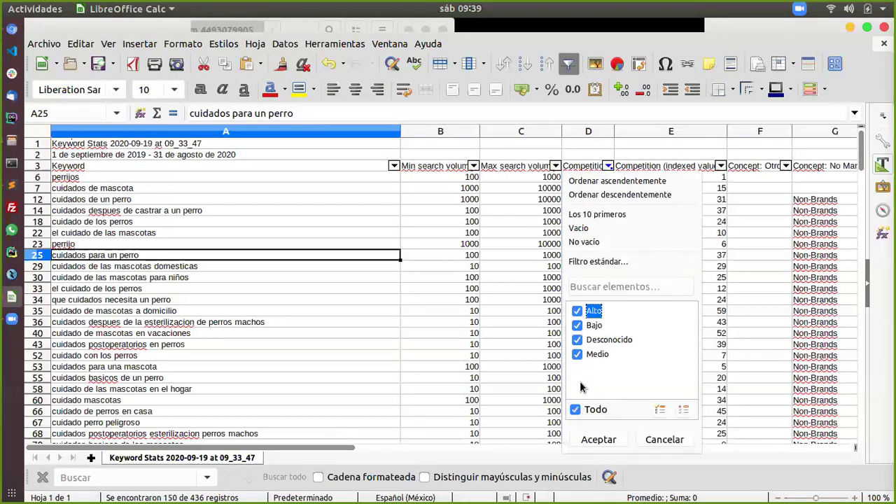
pyautogui.click(590, 445)
# Step: Turn off the AutoFilter on the keyword table, including the one reapplied to row 1
pyautogui.click(464, 232)
pyautogui.click(327, 165)
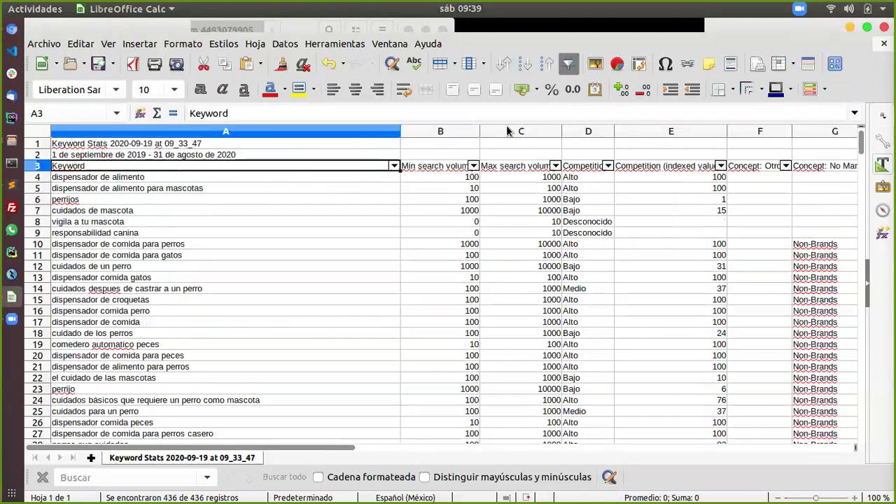
pyautogui.click(568, 64)
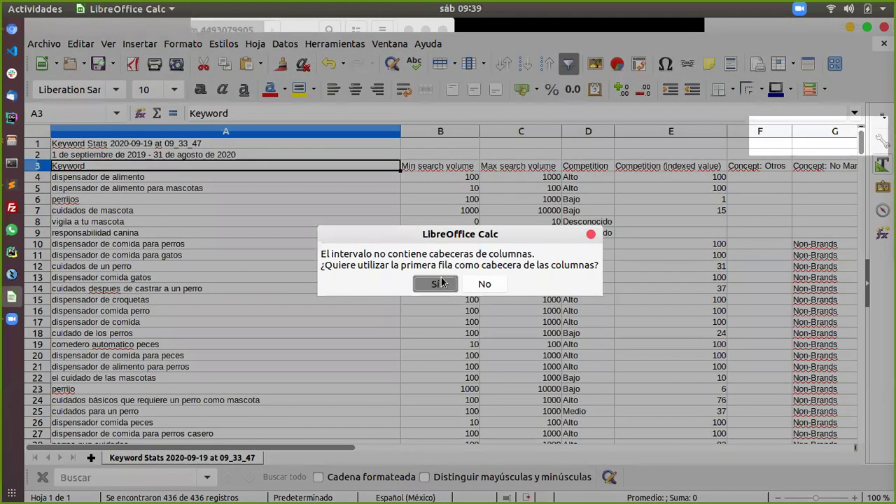
pyautogui.click(483, 283)
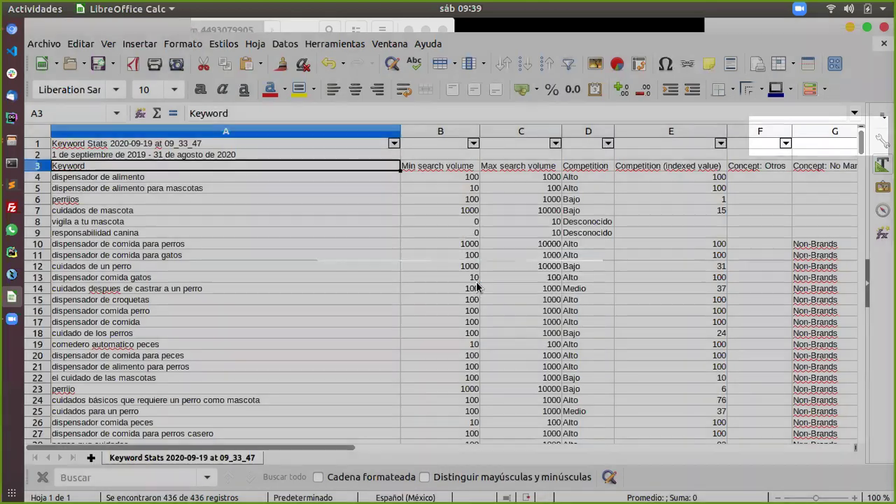
pyautogui.click(567, 63)
pyautogui.click(320, 261)
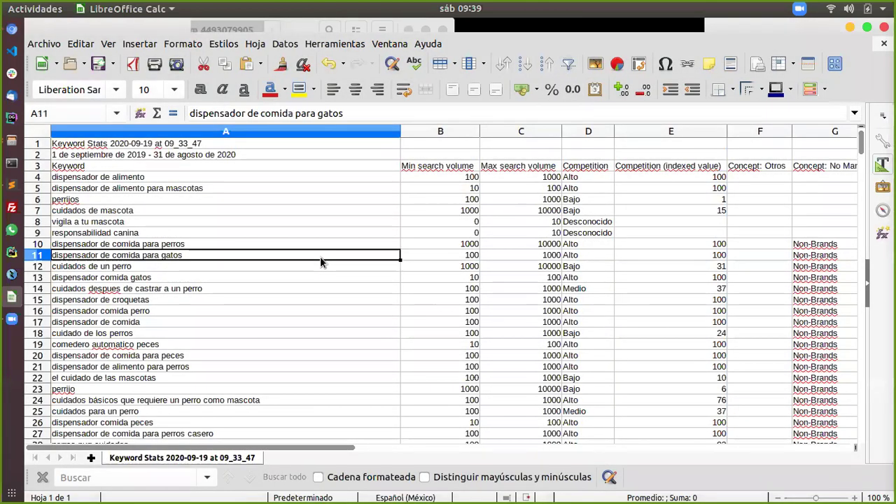
# Step: Insert an empty column between the Keyword and Min search volume columns
pyautogui.click(328, 166)
pyautogui.click(435, 133)
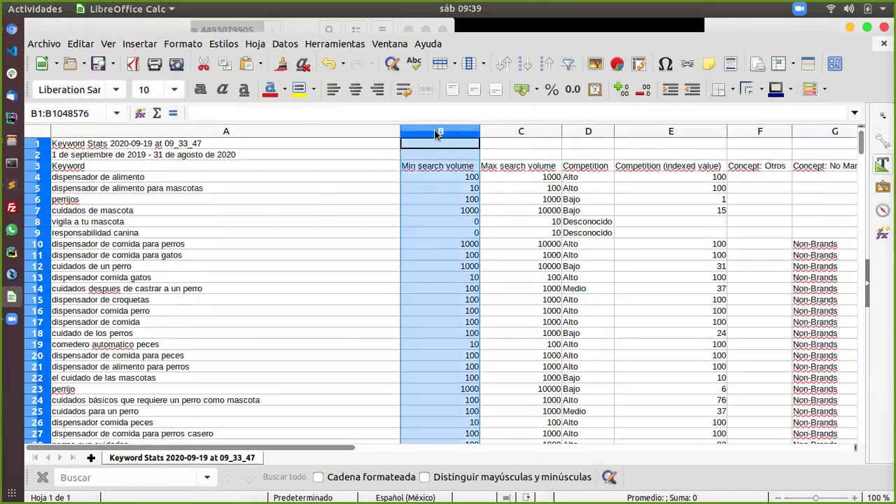
pyautogui.rightClick(435, 135)
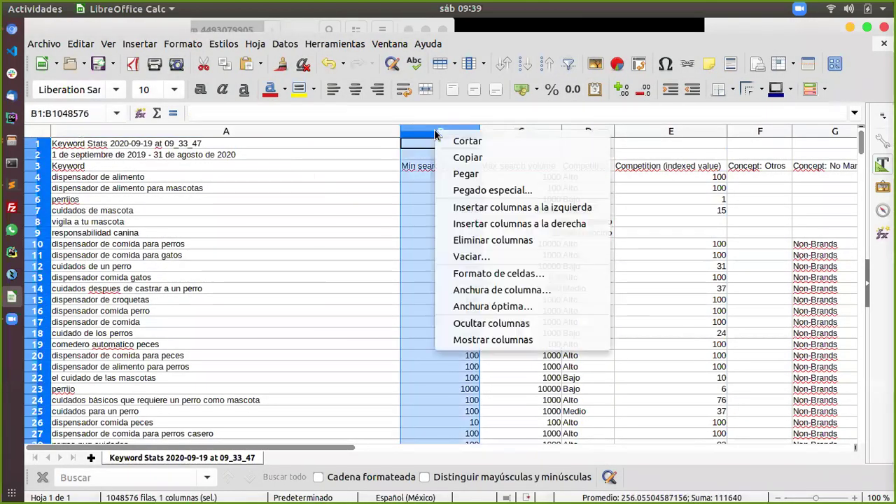
pyautogui.click(462, 207)
pyautogui.click(238, 192)
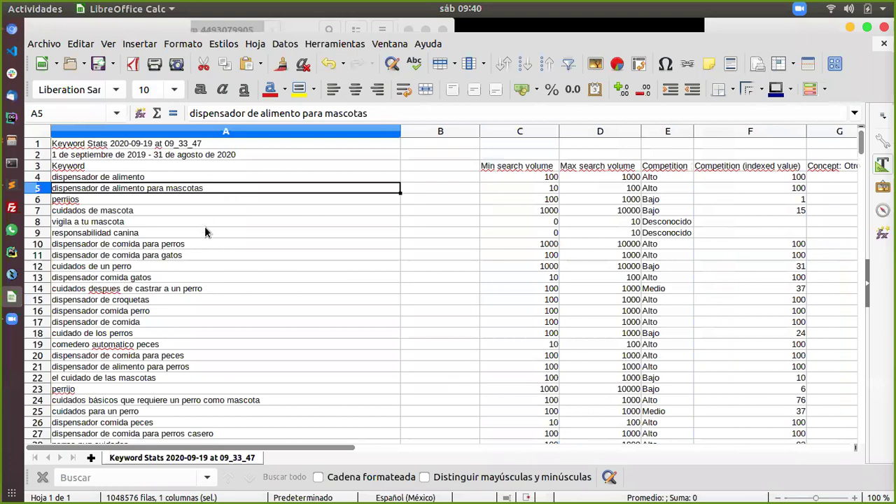
# Step: Look through the full keyword list in column A with its volumes and competition levels, then return to the first rows
pyautogui.click(209, 231)
pyautogui.scroll(-20, 215, 287)
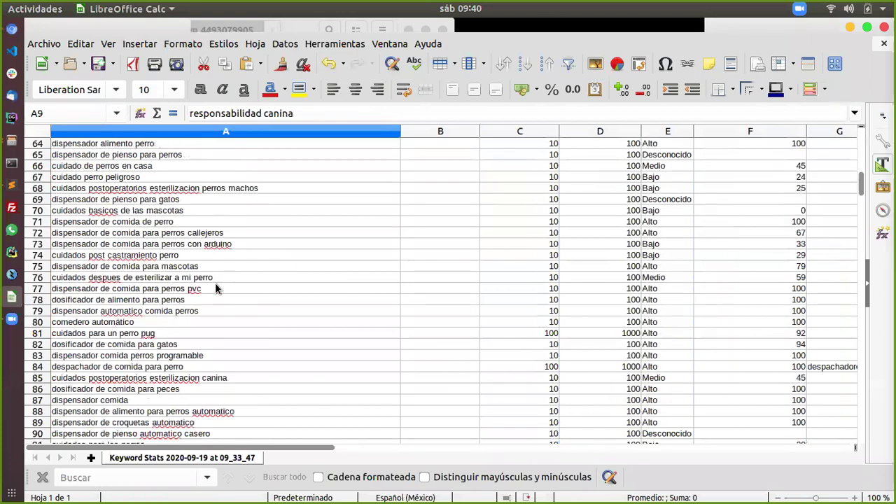
pyautogui.scroll(-20, 215, 287)
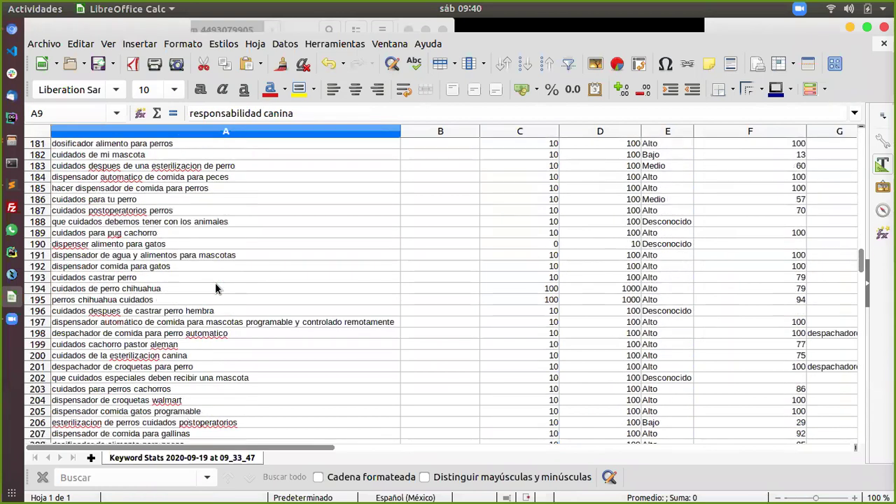
pyautogui.scroll(-20, 215, 286)
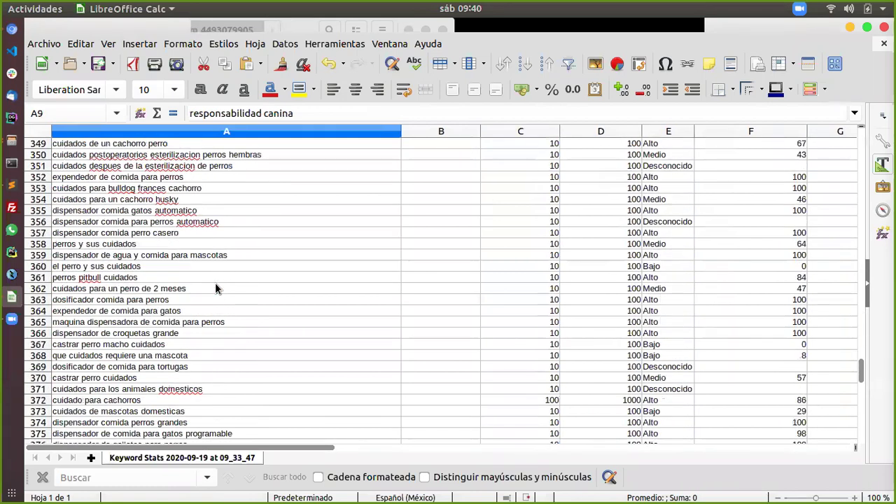
pyautogui.scroll(-9, 216, 287)
pyautogui.scroll(19, 216, 287)
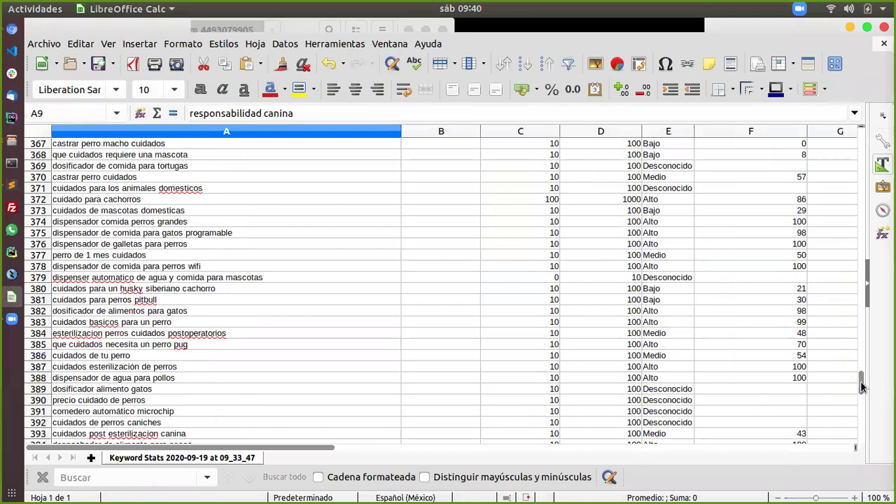
pyautogui.moveTo(862, 389); pyautogui.dragTo(863, 334)
pyautogui.scroll(20, 867, 228)
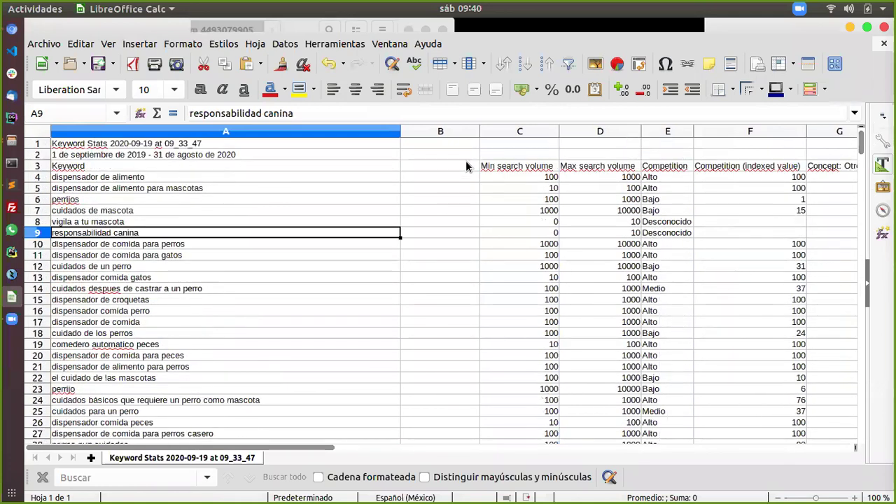
# Step: Enter the header "Posión Ecommerce" in cell B3 of the empty column and narrow the Keyword column
pyautogui.click(455, 158)
pyautogui.click(434, 162)
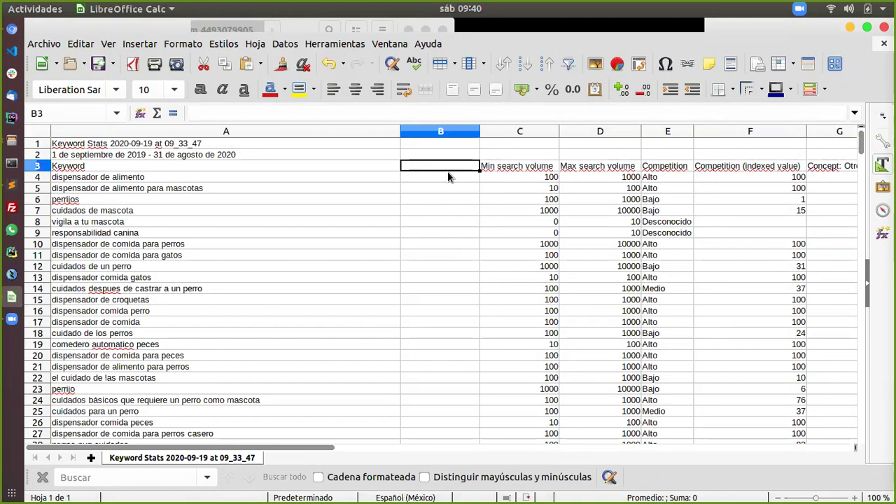
pyautogui.write('Posi')
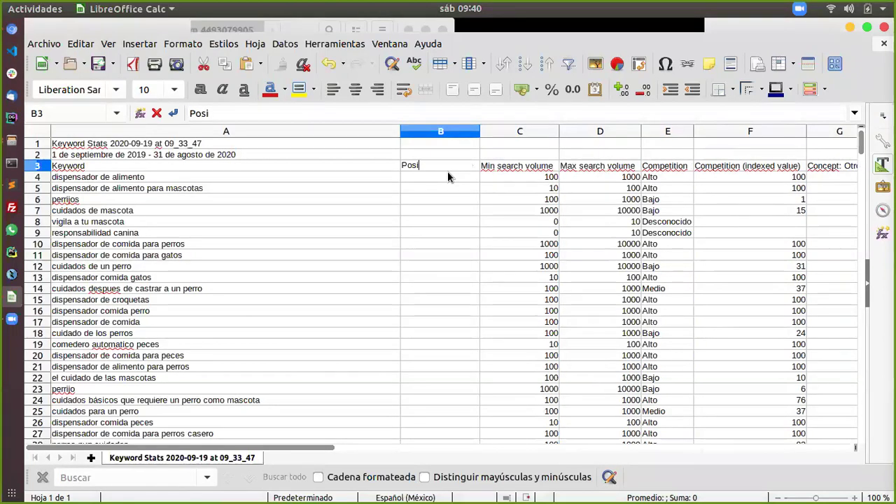
pyautogui.write('ón E')
pyautogui.write('Com')
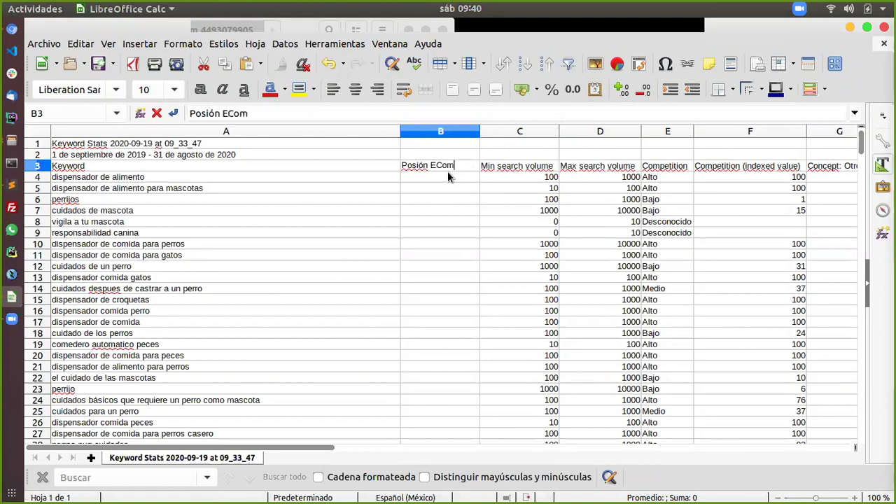
pyautogui.write('merce')
pyautogui.press('Return')
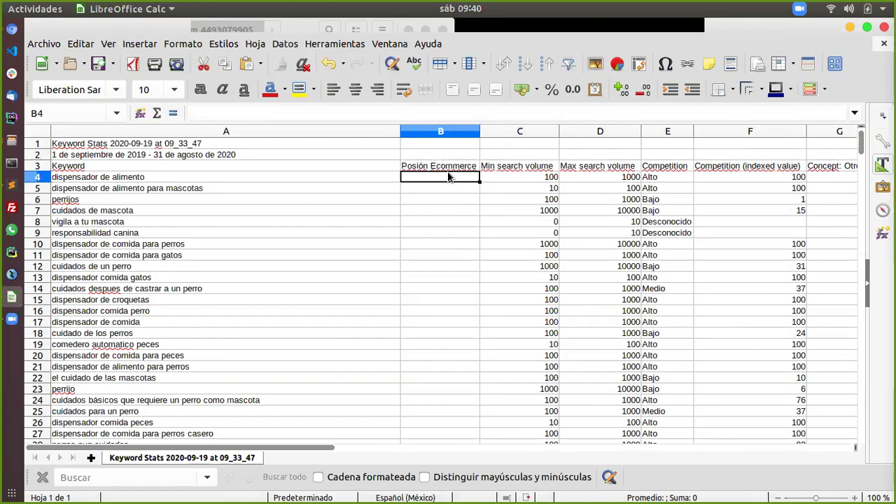
pyautogui.moveTo(401, 134); pyautogui.dragTo(291, 161)
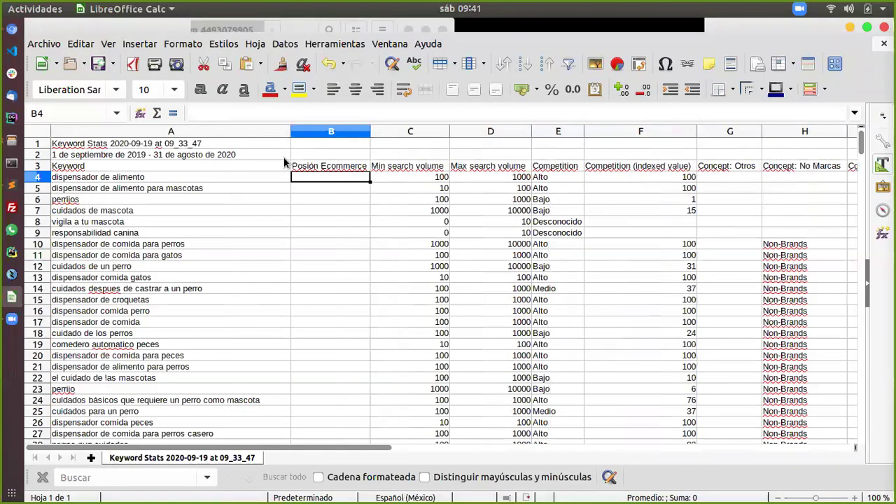
# Step: Enter "Categorias, menu principal, blog, titulo articulo" in cell B4 as the position for the keyword "dispensador de alimento"
pyautogui.click(95, 180)
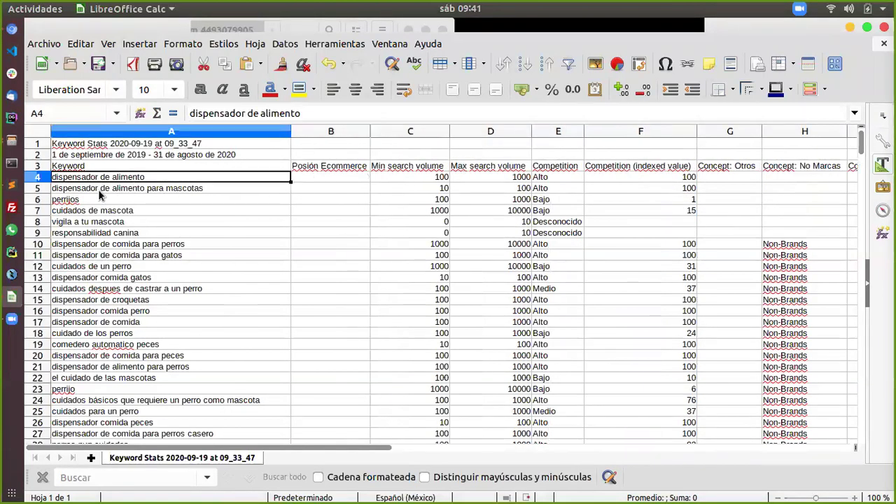
pyautogui.click(334, 170)
pyautogui.click(331, 181)
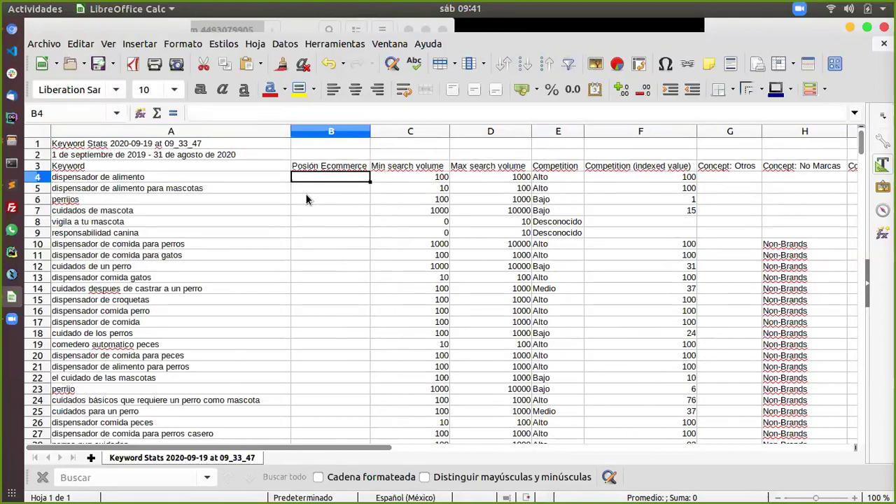
pyautogui.click(234, 183)
pyautogui.click(312, 184)
pyautogui.write('Catego')
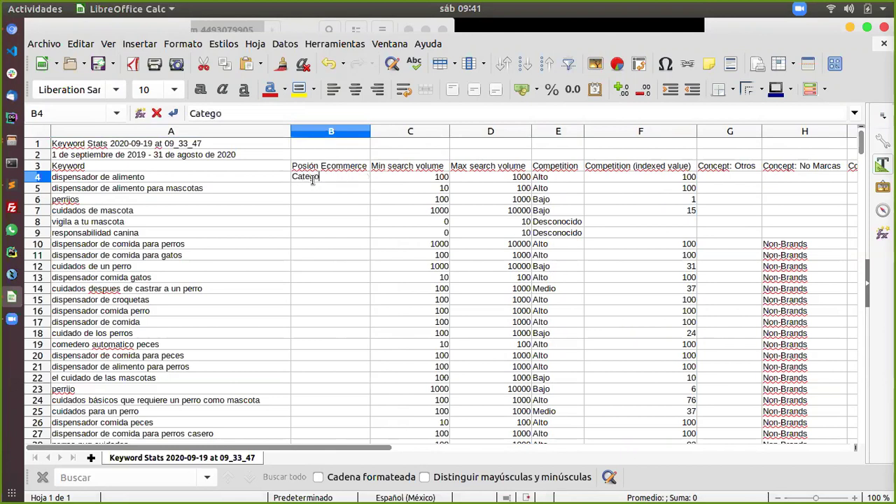
pyautogui.write('rias, menu')
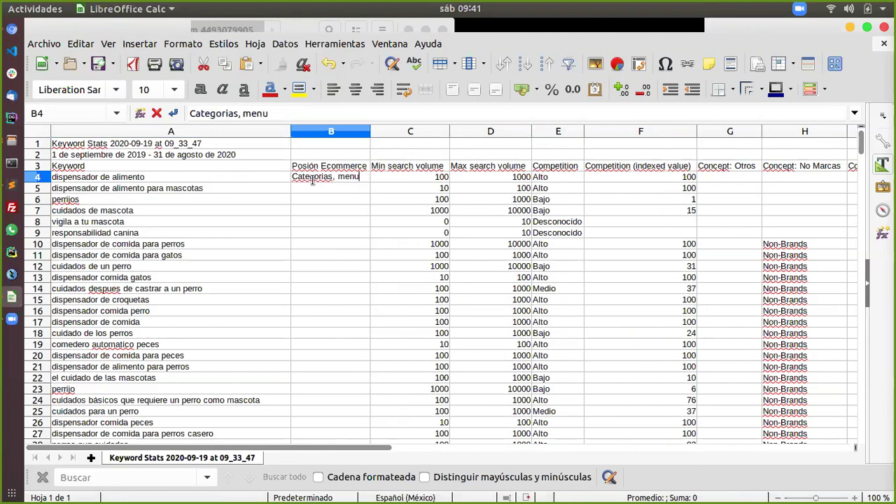
pyautogui.write(' principal, ')
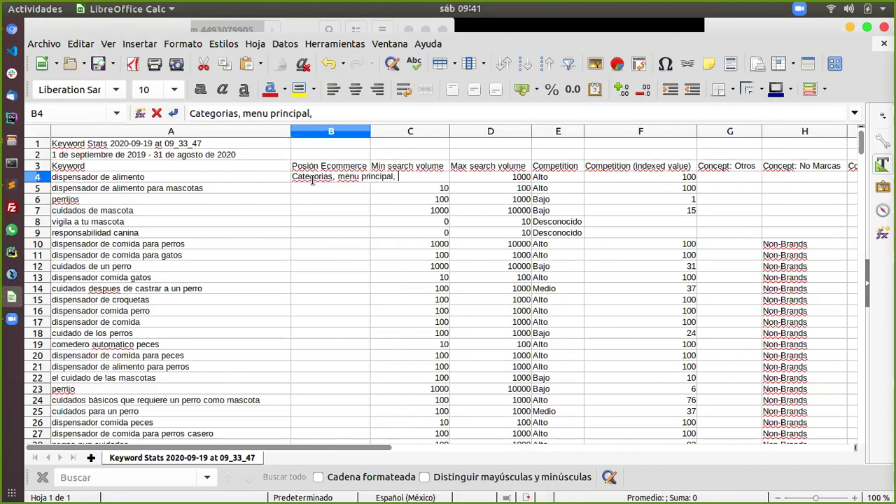
pyautogui.write('blog')
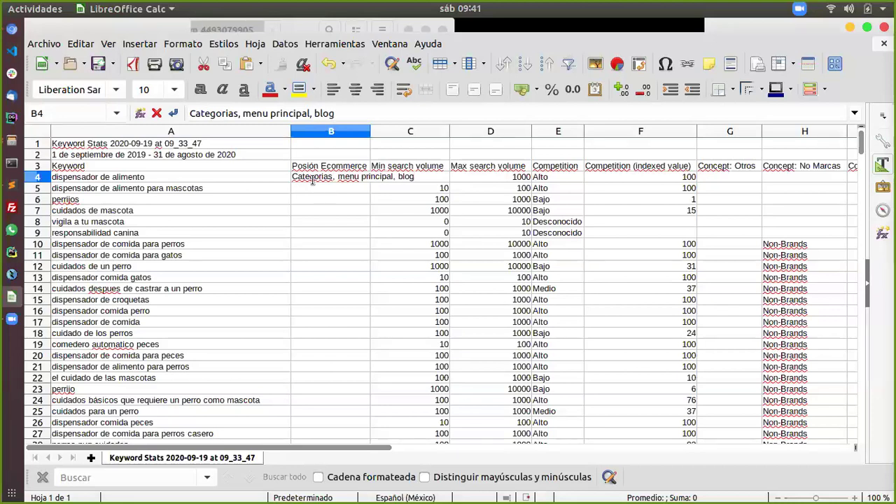
pyautogui.write(', titulo articulo')
pyautogui.press('Return')
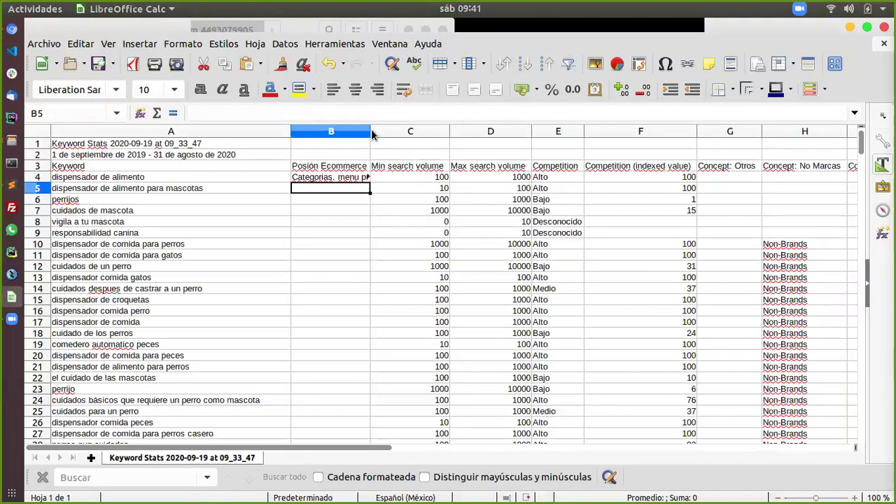
# Step: Widen column B until the full text of cell B4 fits, and check it against its keyword
pyautogui.moveTo(371, 132); pyautogui.dragTo(467, 121)
pyautogui.click(421, 176)
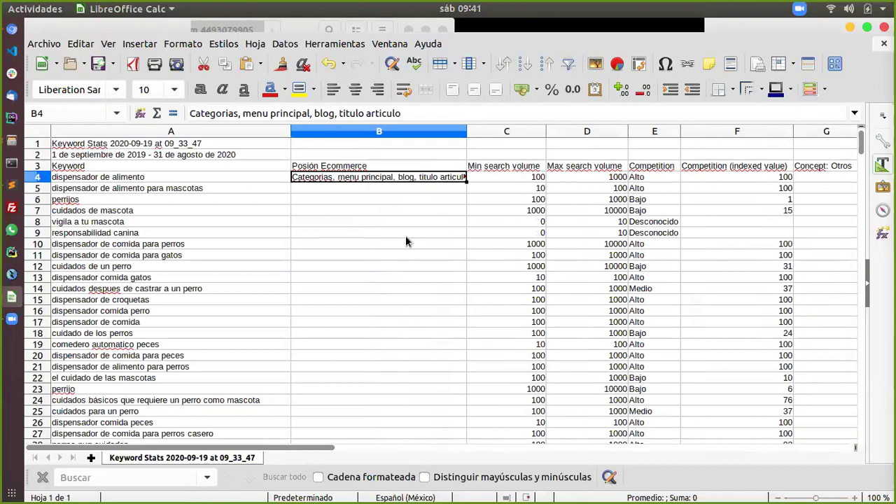
pyautogui.moveTo(465, 128); pyautogui.dragTo(497, 128)
pyautogui.click(472, 201)
pyautogui.click(432, 176)
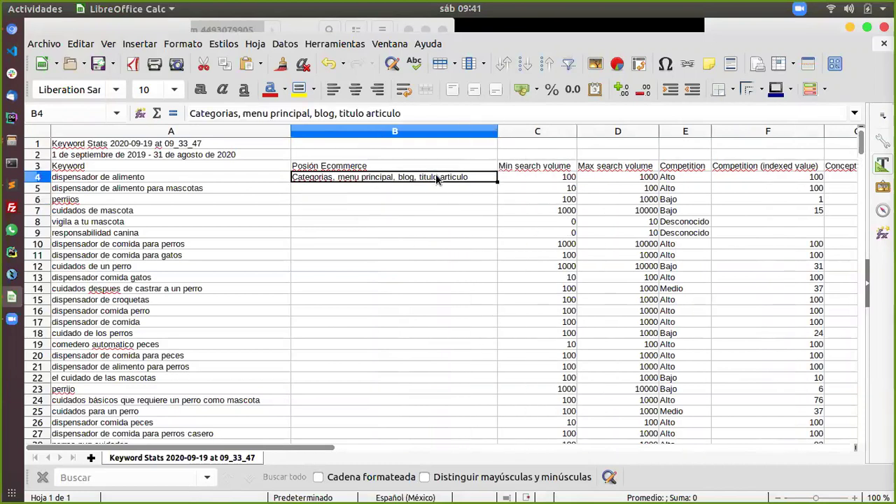
pyautogui.click(365, 225)
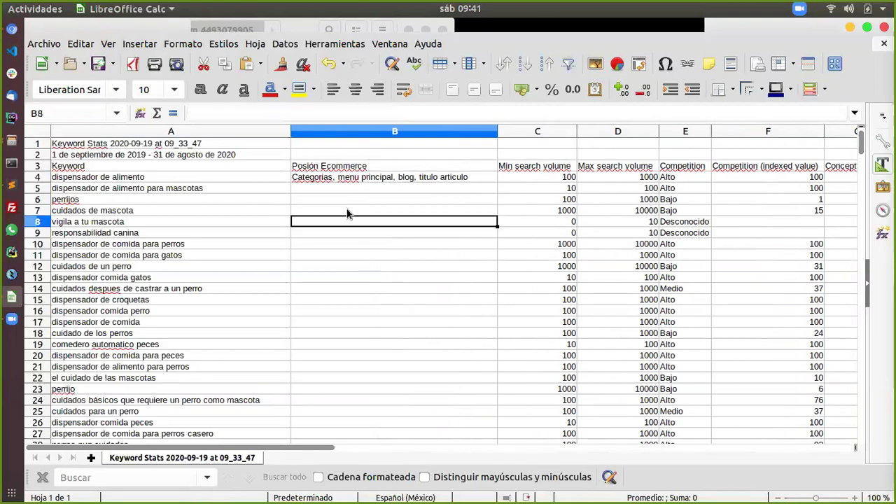
pyautogui.click(115, 180)
pyautogui.click(297, 179)
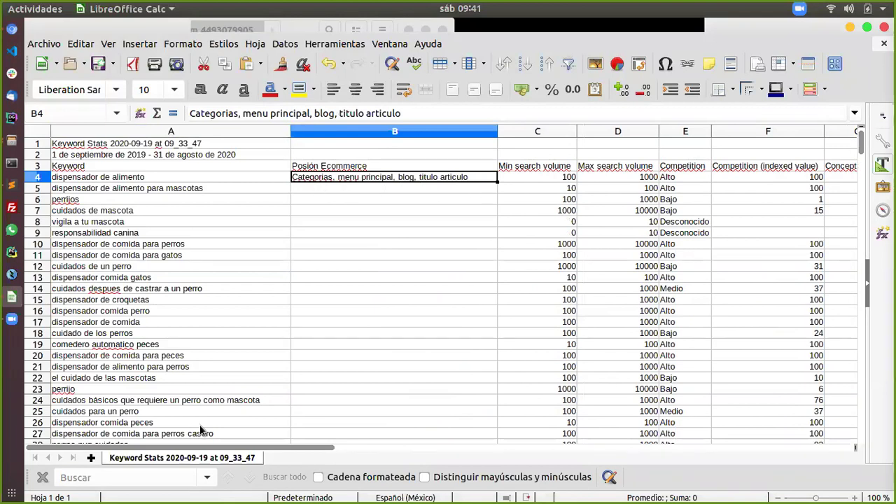
# Step: Enter "blog" in cells B5 and B6 and "categorias" in cell B7 as the positions for those keywords
pyautogui.click(319, 191)
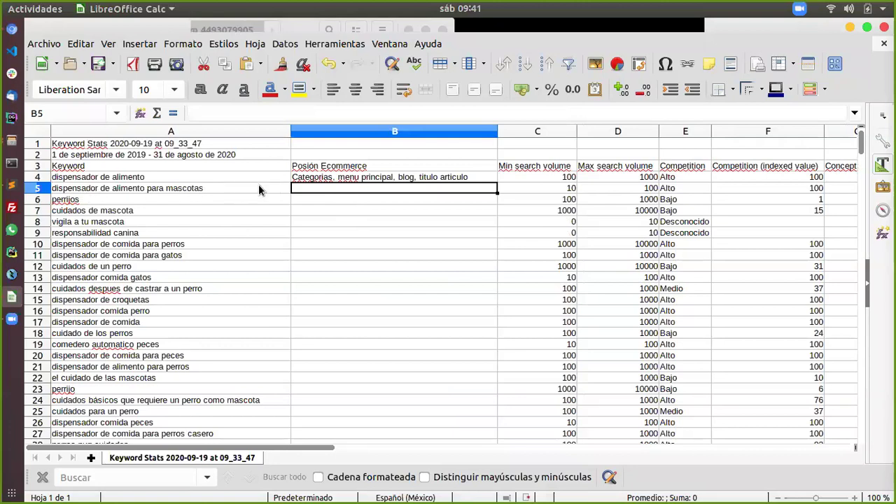
pyautogui.write('blog')
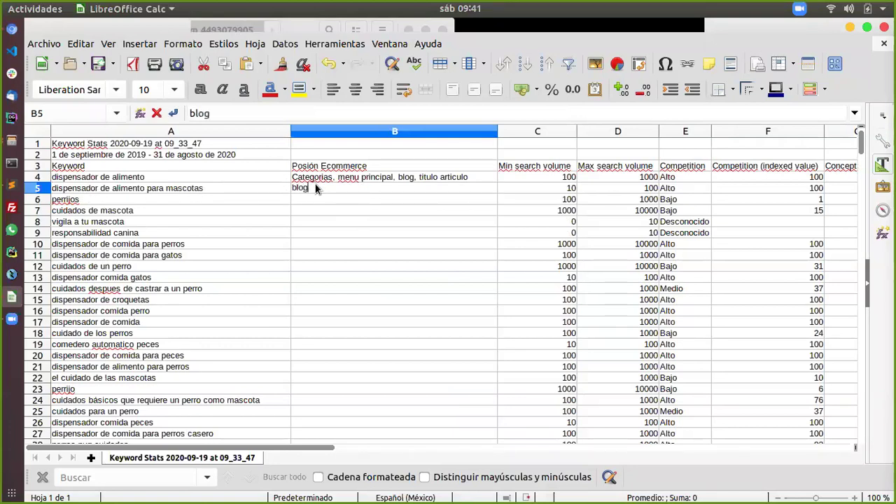
pyautogui.press('Return')
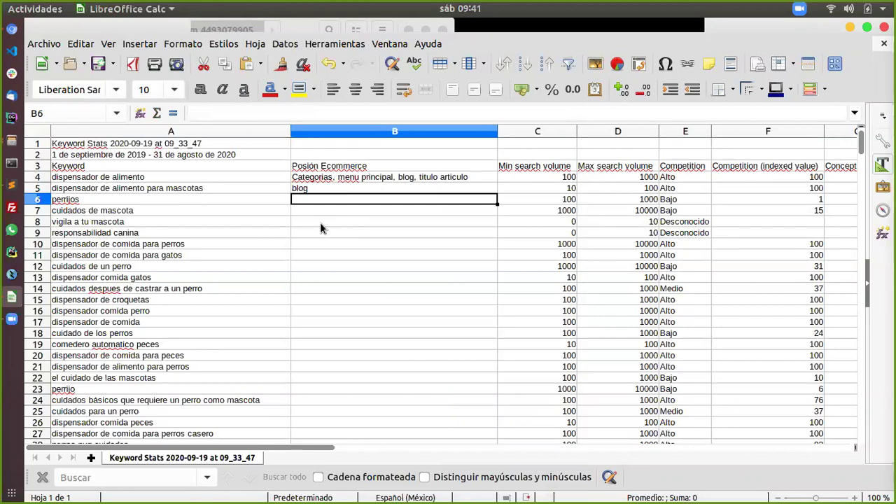
pyautogui.write('blog')
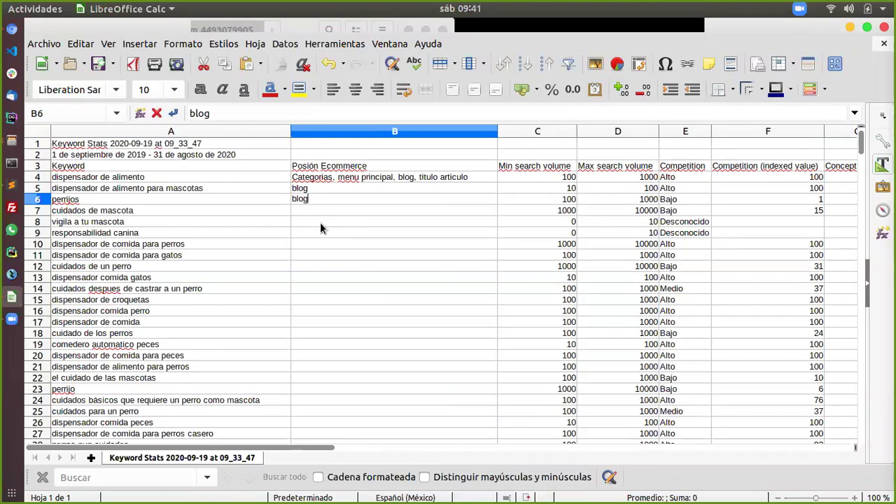
pyautogui.press('Return')
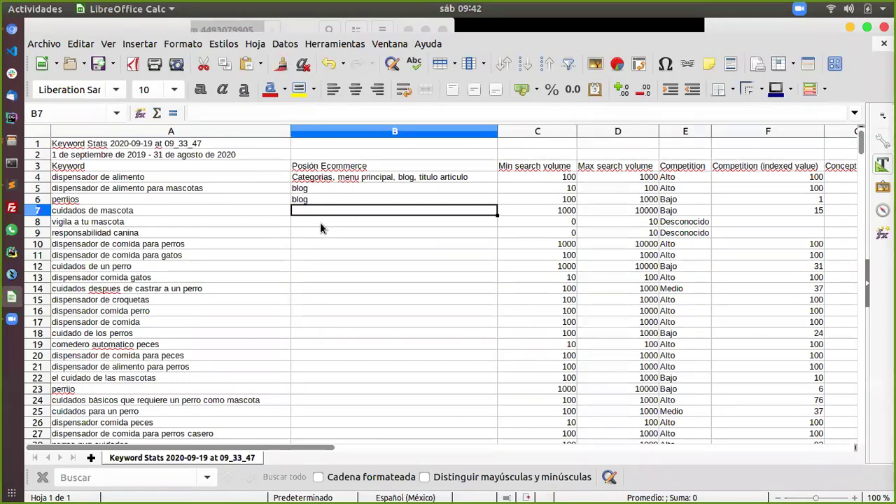
pyautogui.write('categorias')
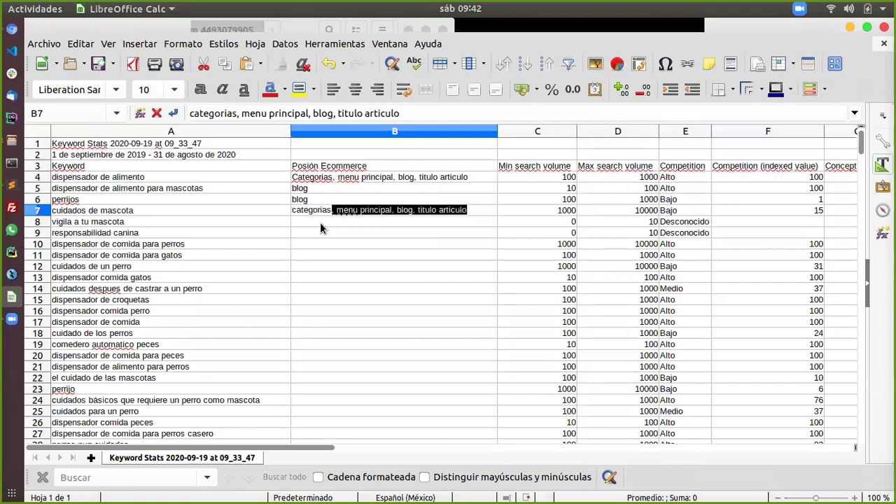
pyautogui.press('Delete')
pyautogui.press('Return')
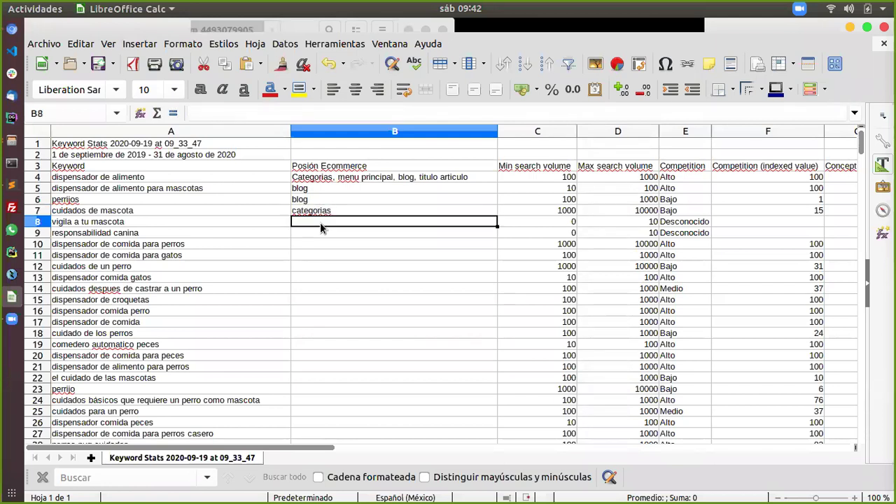
# Step: Review the Posión Ecommerce entries in rows 4 to 7 and the empty cells below them
pyautogui.click(330, 182)
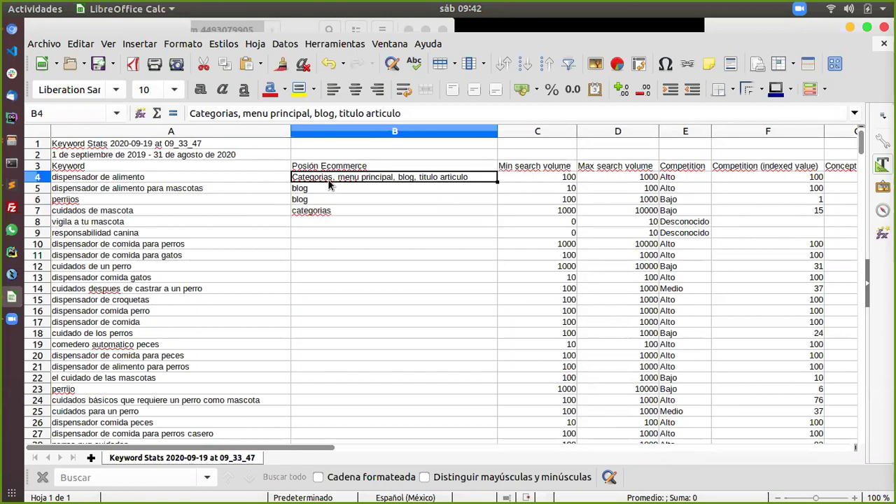
pyautogui.press('Down')
pyautogui.press('Down')
pyautogui.press('Down')
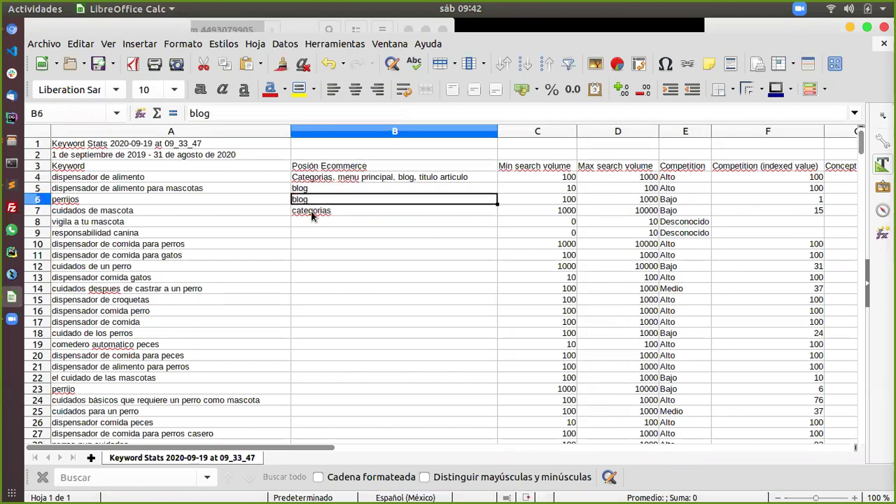
pyautogui.click(335, 182)
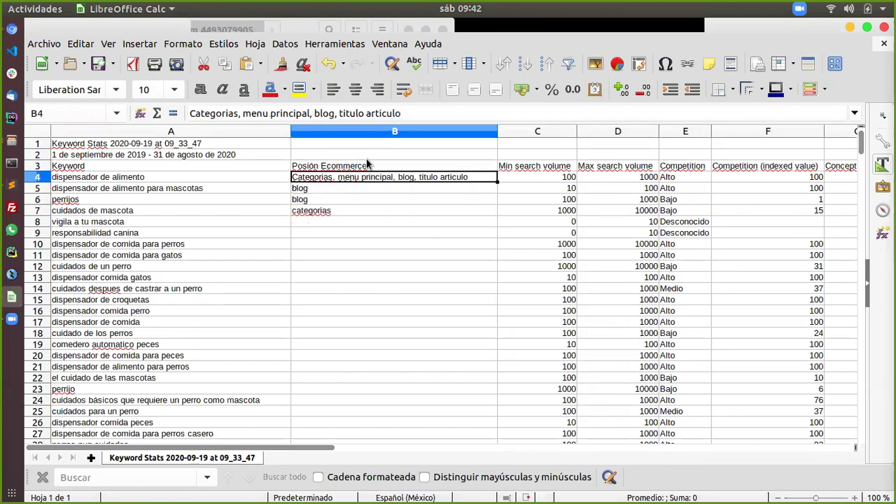
pyautogui.click(362, 165)
pyautogui.click(356, 202)
pyautogui.click(355, 221)
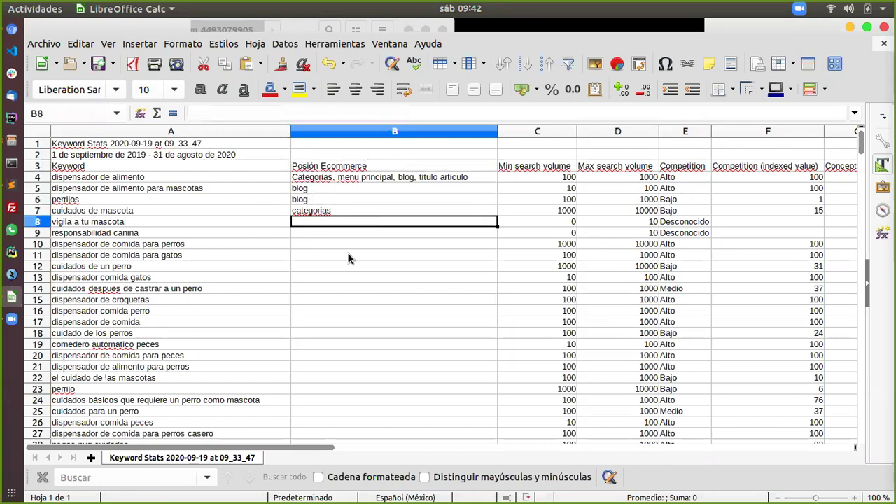
pyautogui.click(348, 255)
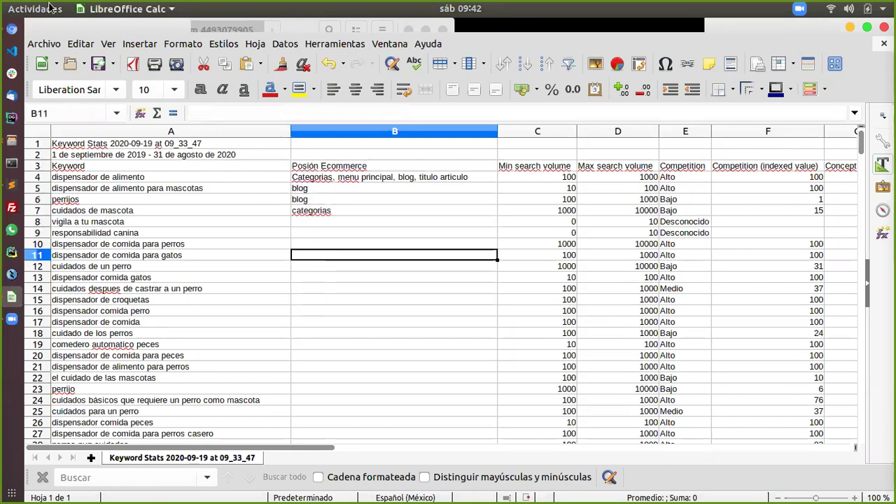
# Step: Switch to the Google Ads keyword planner in Chromium and check its date range options, leaving the range as it is
pyautogui.click(11, 28)
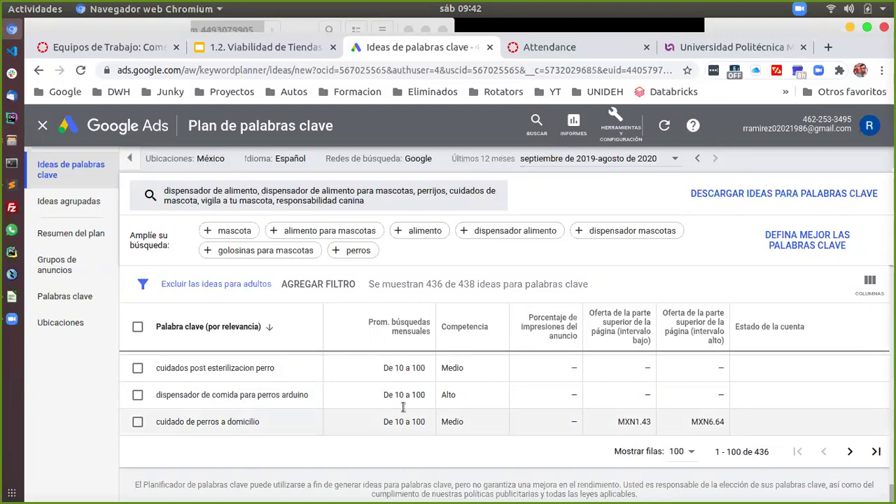
pyautogui.click(618, 165)
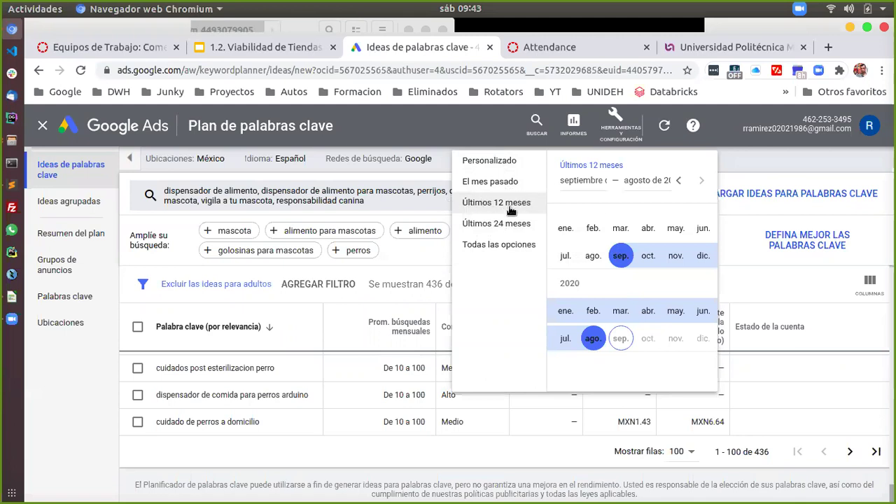
pyautogui.click(404, 130)
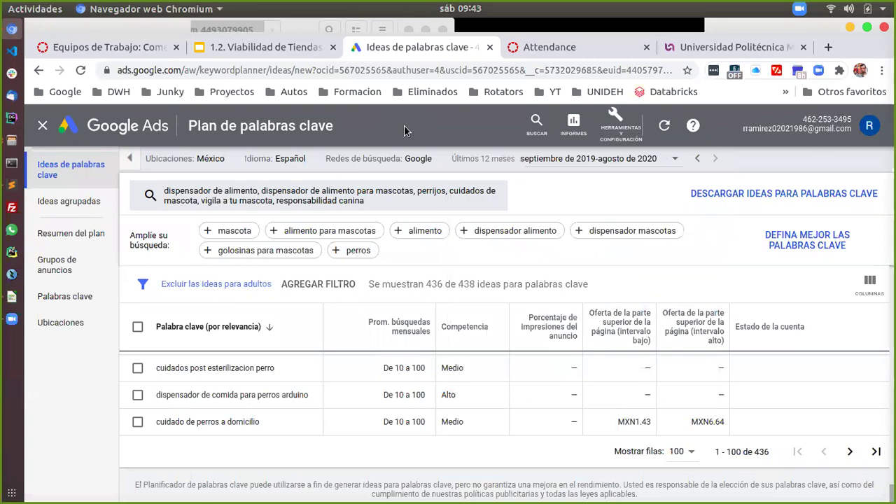